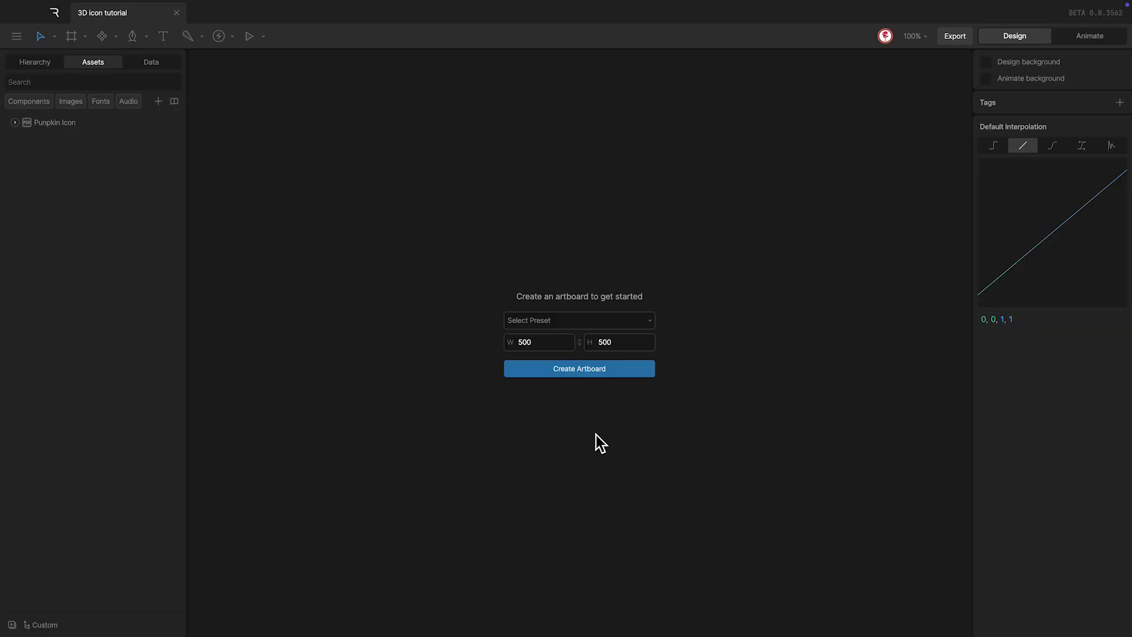
# Expand the Pumpkin Icon asset to review its images, then collapse it again
pyautogui.click(15, 122)
pyautogui.scroll(-8, 46, 471)
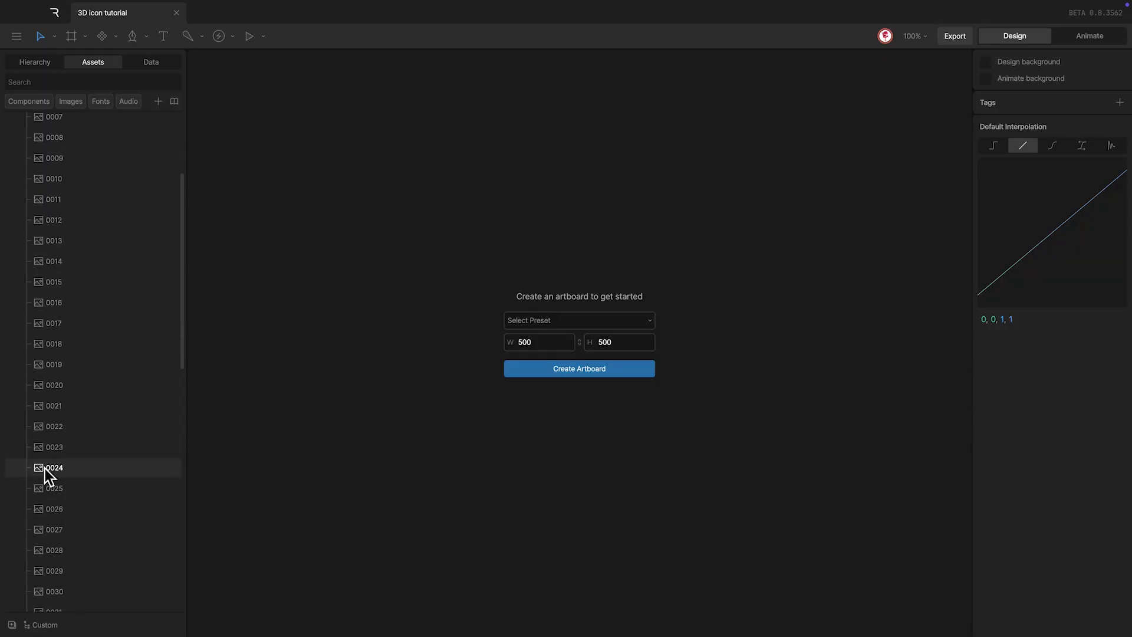
pyautogui.scroll(8, 44, 470)
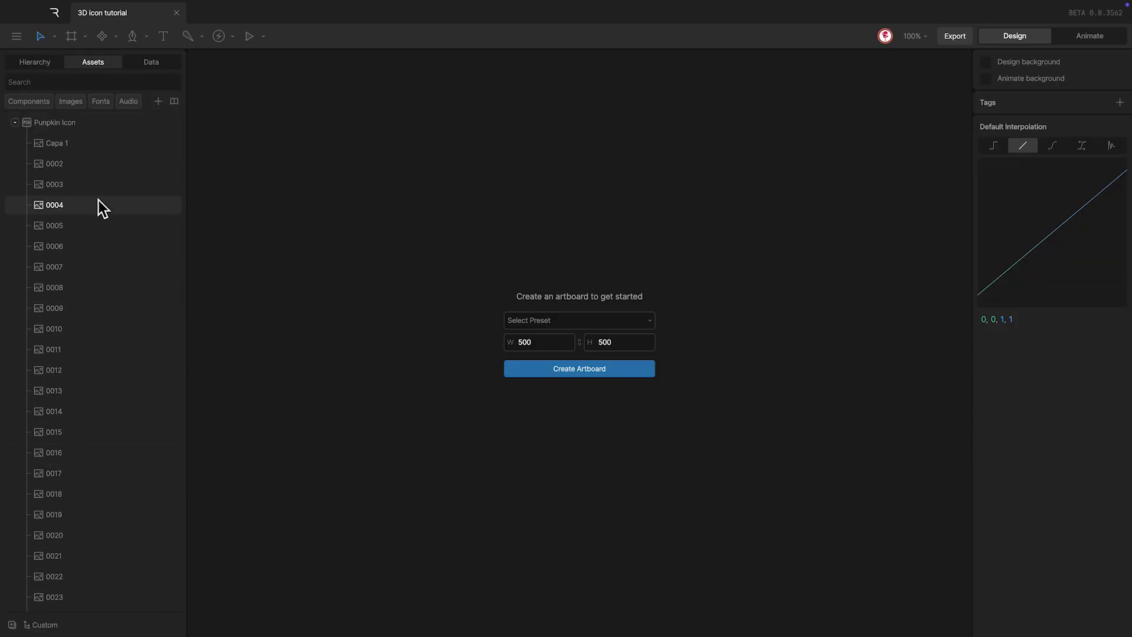
pyautogui.click(15, 123)
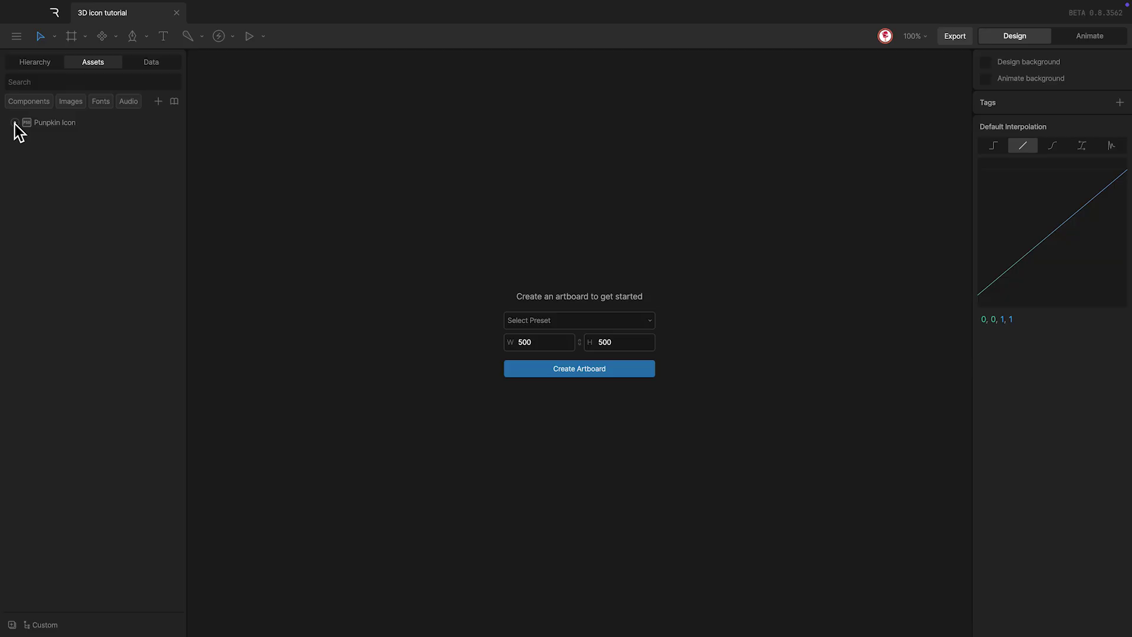
# Generate an artboard from the Pumpkin Icon asset and remove its 313131 background fill
pyautogui.rightClick(67, 125)
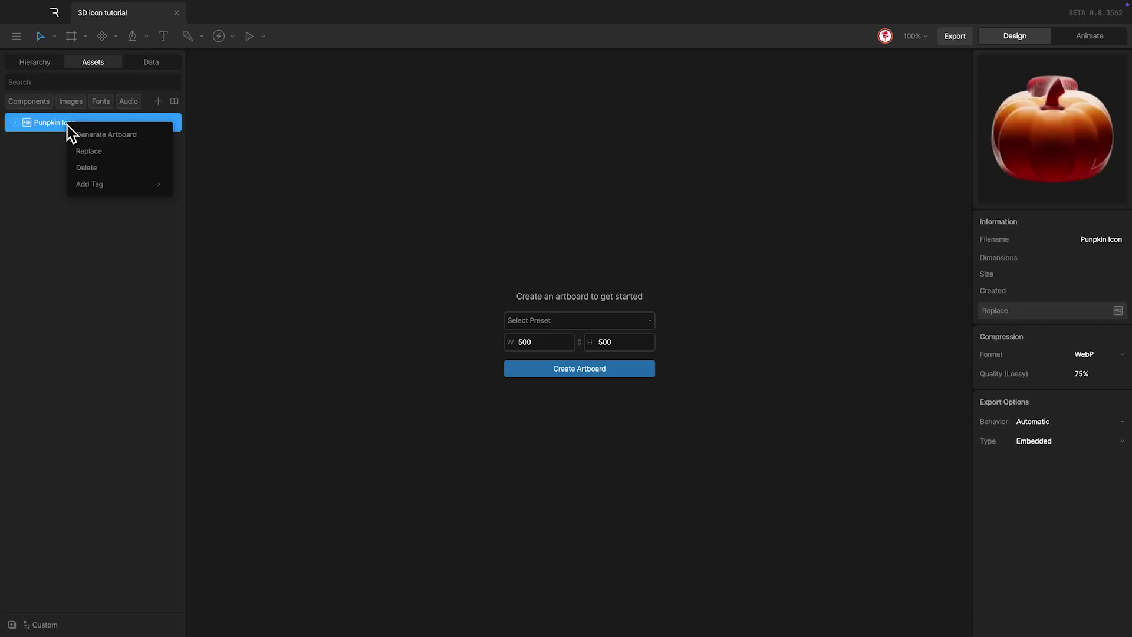
pyautogui.click(111, 137)
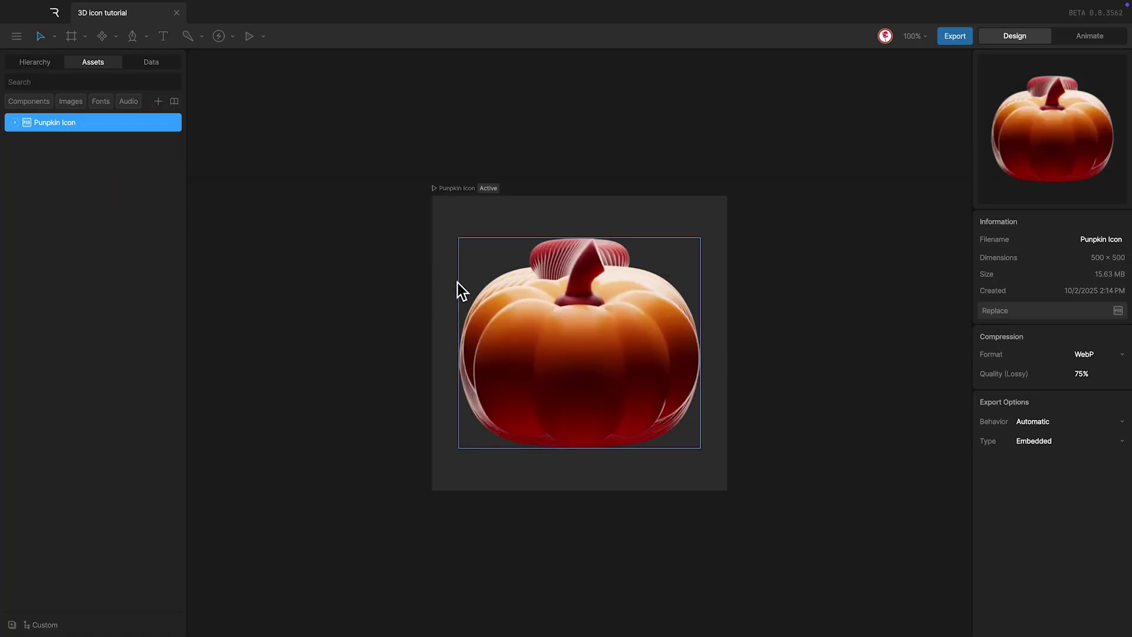
pyautogui.click(446, 189)
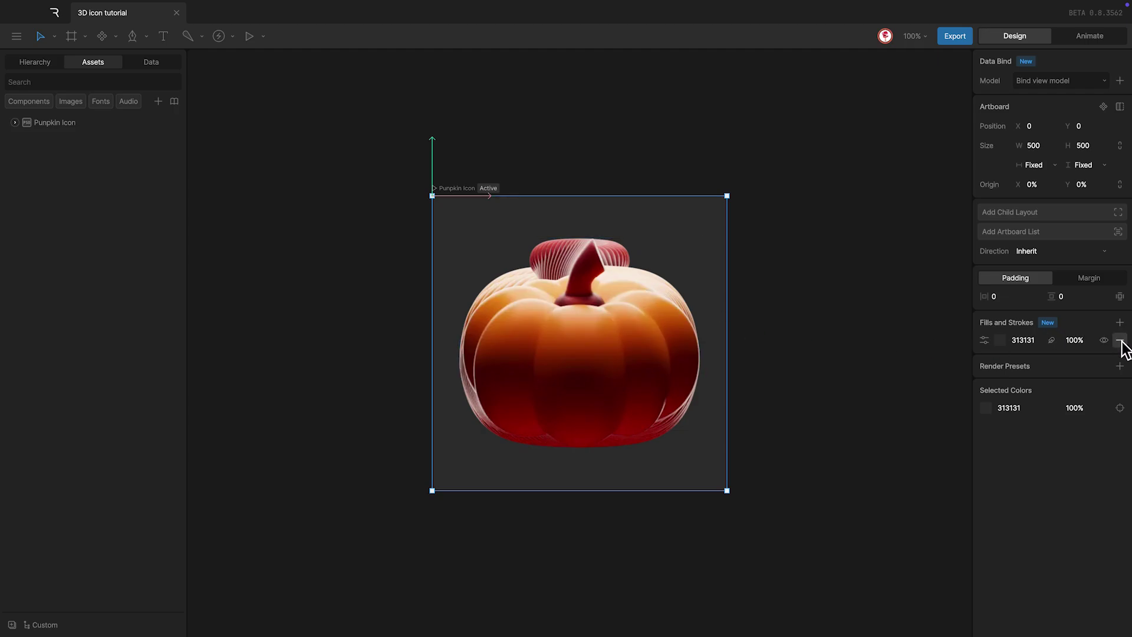
pyautogui.click(1120, 340)
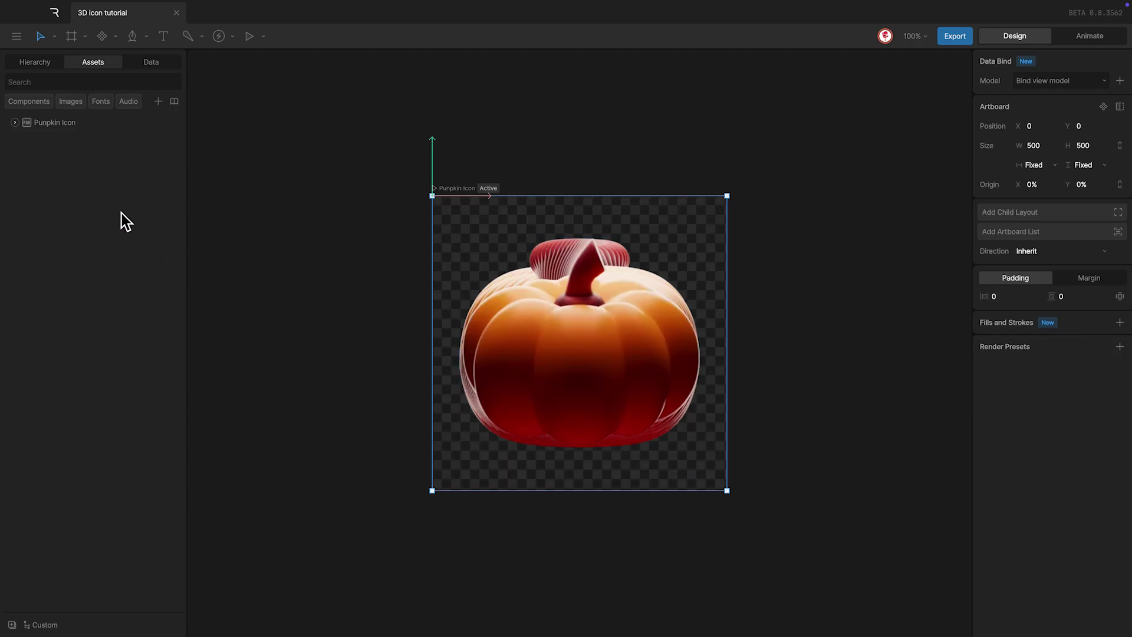
# Expand the Pumpkin Icon image group in the Hierarchy to list its numbered frames
pyautogui.click(44, 62)
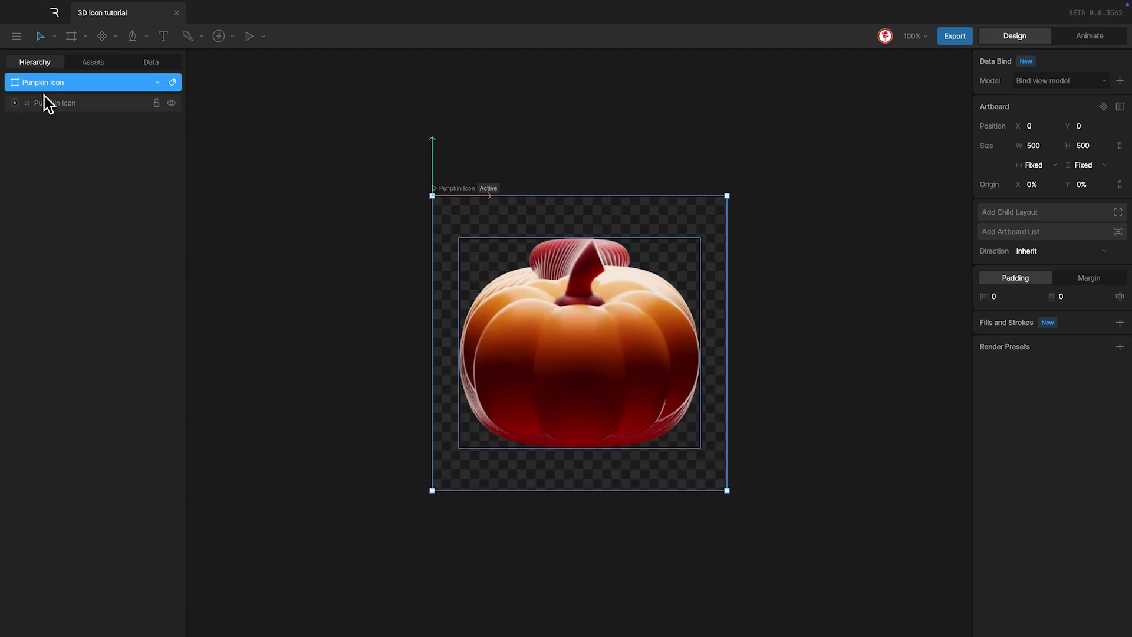
pyautogui.click(16, 103)
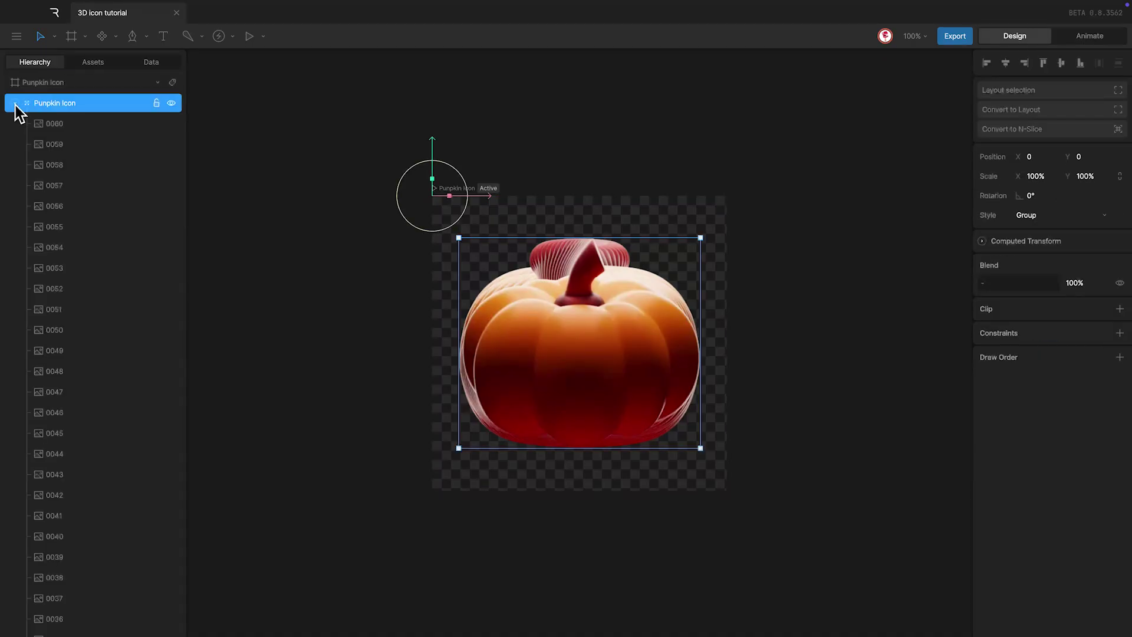
pyautogui.scroll(-5, 57, 475)
pyautogui.scroll(-3, 56, 475)
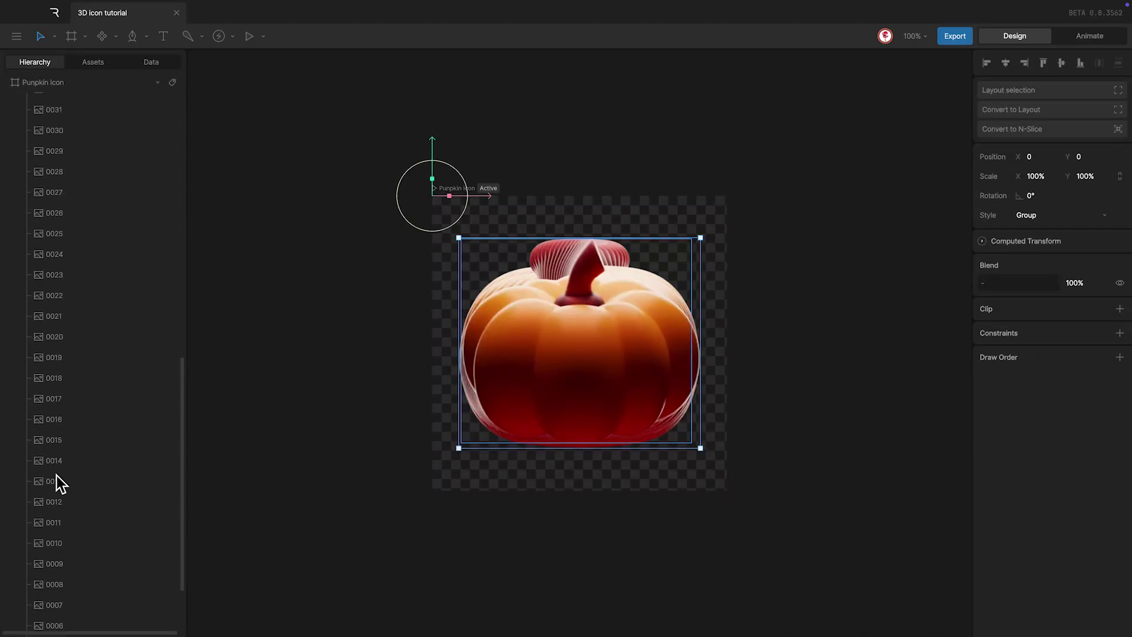
pyautogui.scroll(8, 56, 475)
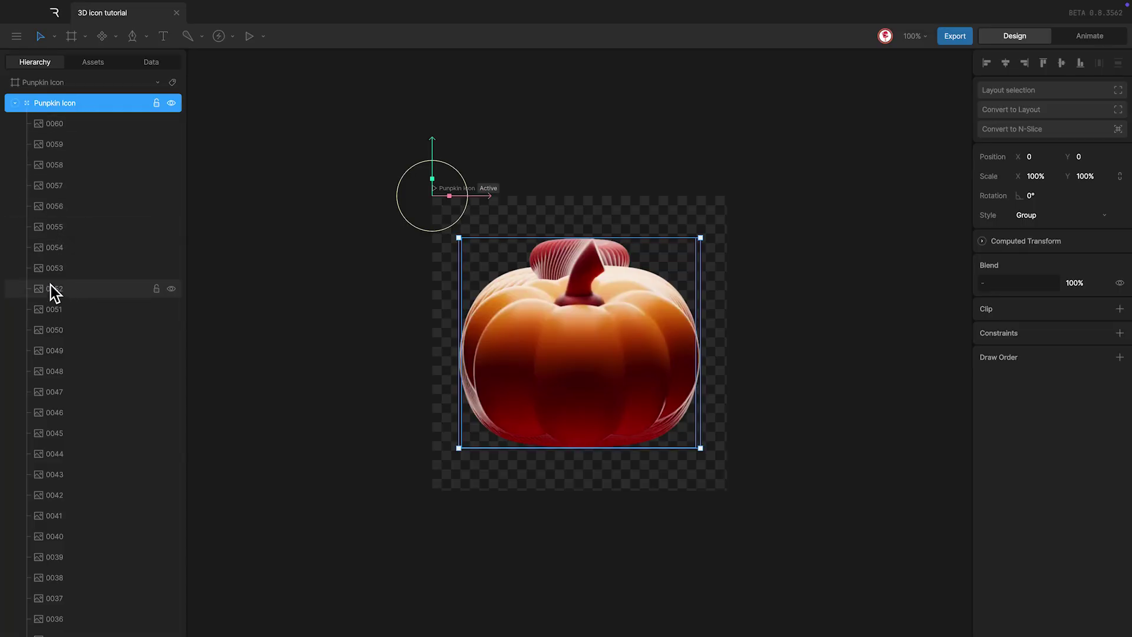
# Convert the Pumpkin Icon group to a Solo group and show frame 0050
pyautogui.rightClick(104, 101)
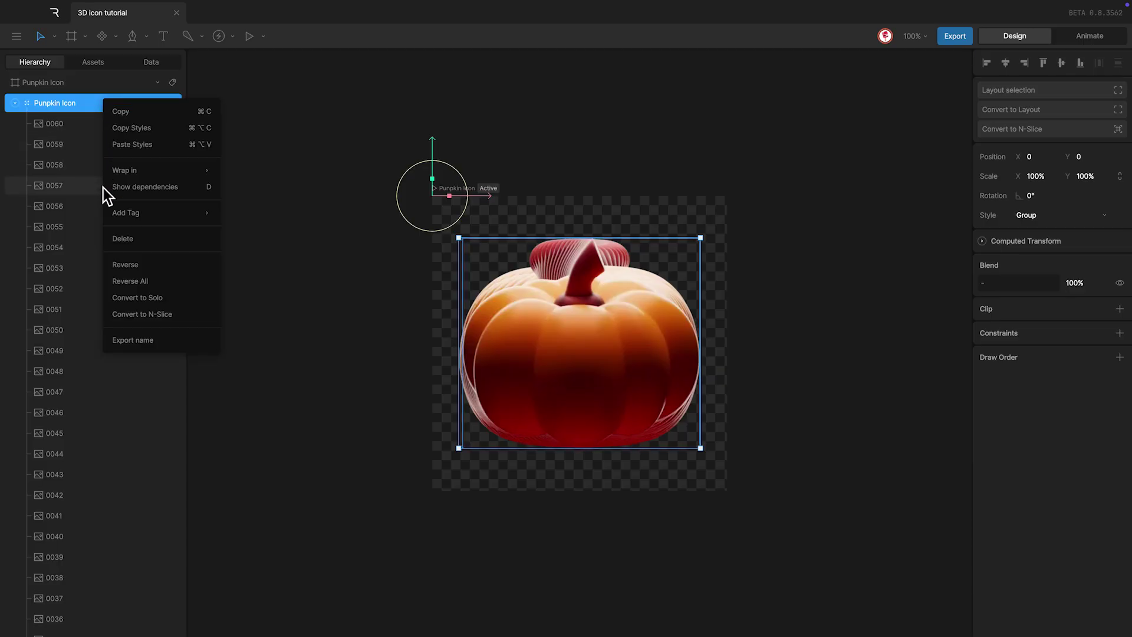
pyautogui.click(160, 298)
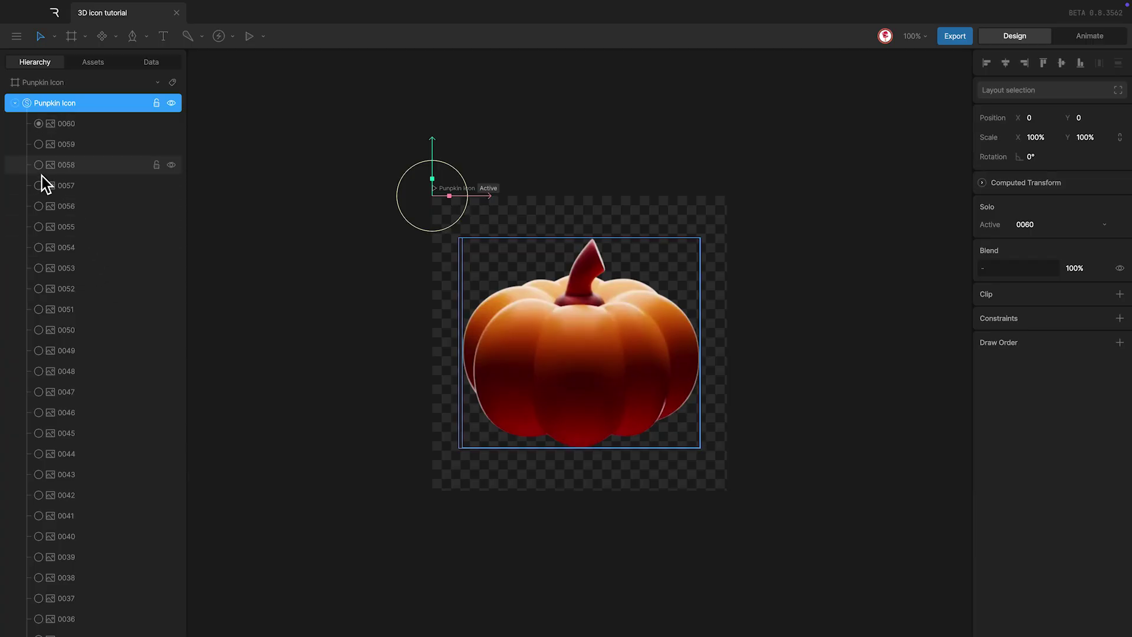
pyautogui.click(38, 331)
# Preview frames 0033, 0026 and 0013 as the solo group's visible image
pyautogui.scroll(-5, 51, 460)
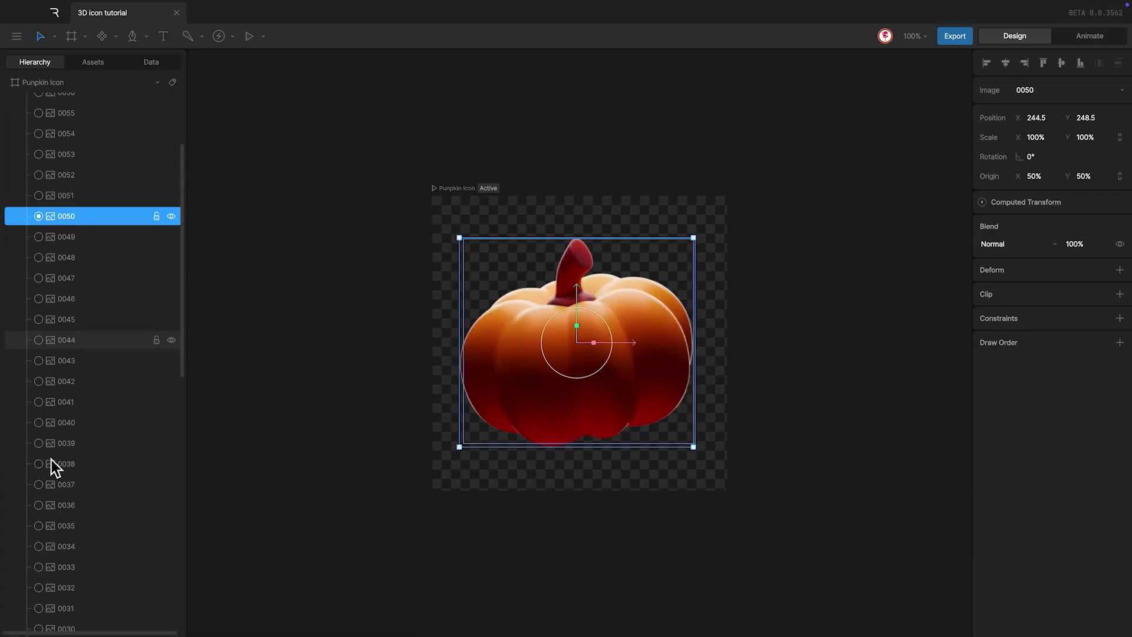
pyautogui.click(38, 465)
pyautogui.scroll(-5, 39, 469)
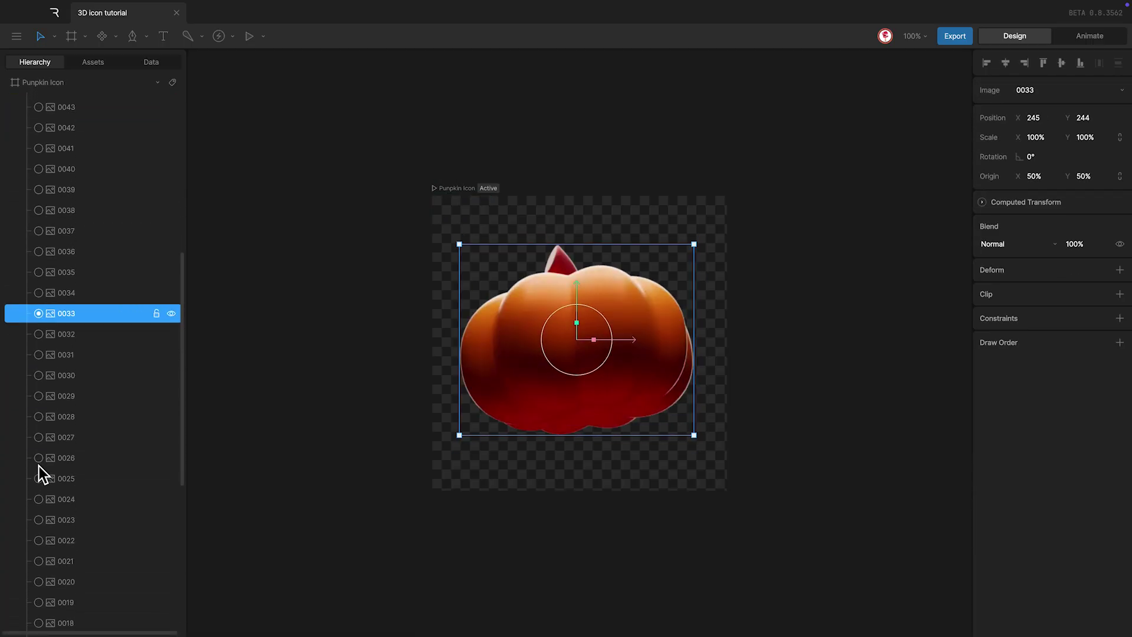
pyautogui.click(39, 458)
pyautogui.scroll(-8, 40, 458)
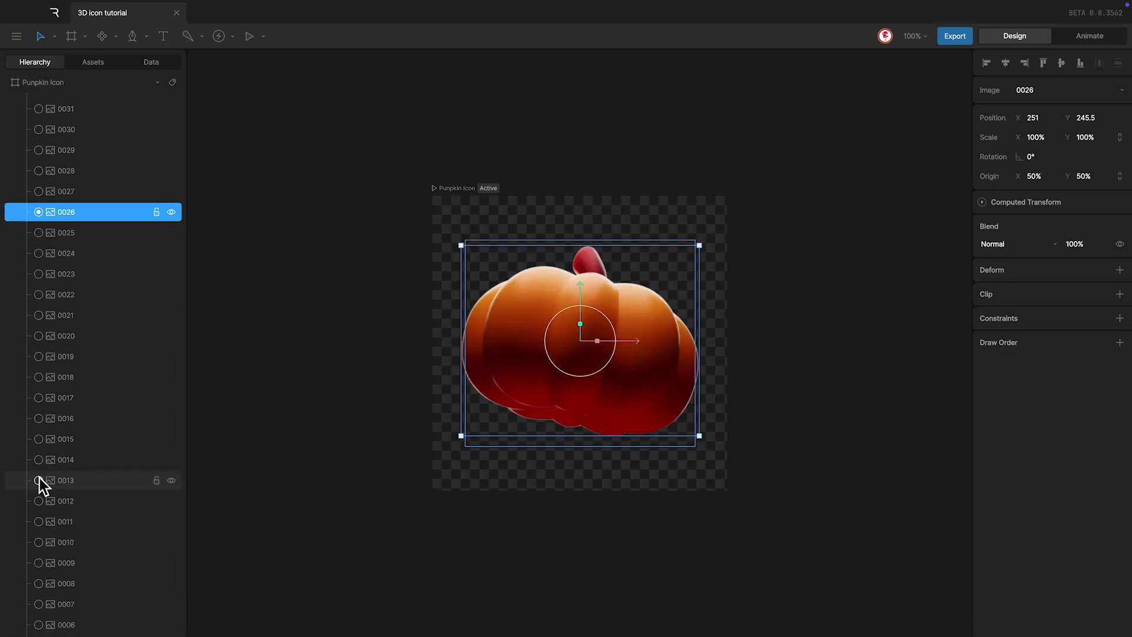
pyautogui.click(39, 480)
pyautogui.scroll(20, 42, 357)
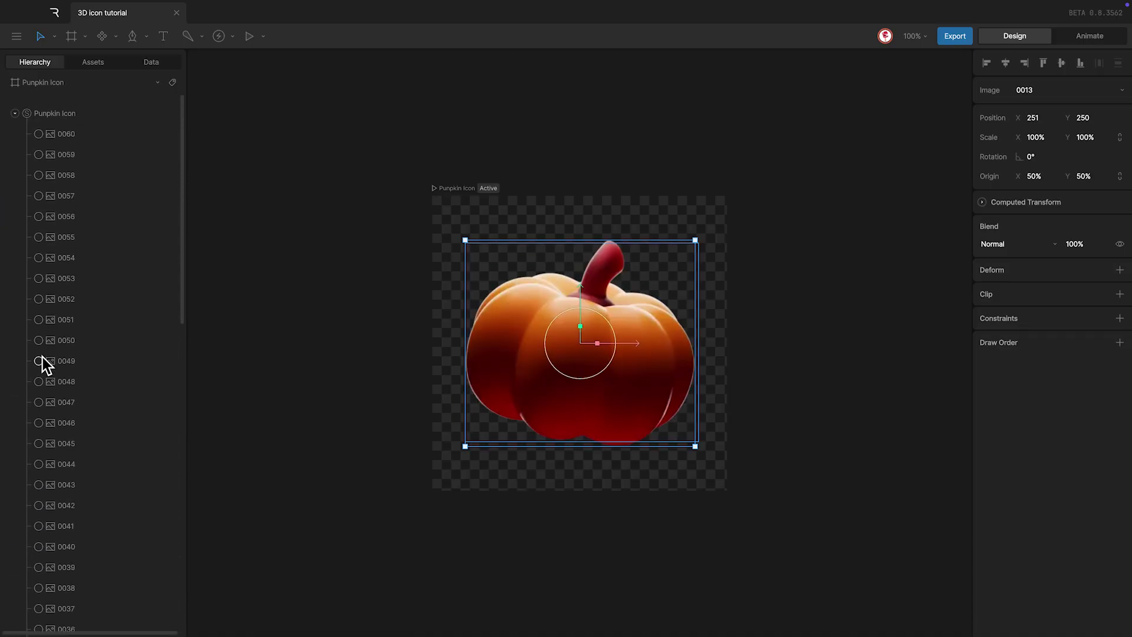
# Restore frame 0060, then key hat images 0033 through 0037 on consecutive Hover frames
pyautogui.click(39, 124)
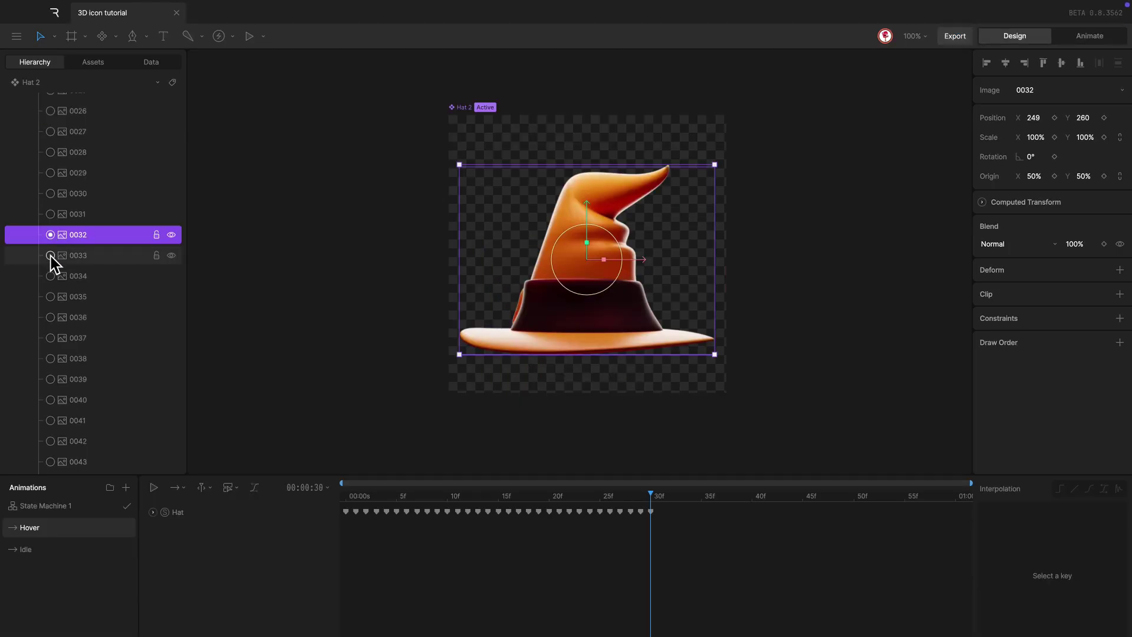
pyautogui.click(51, 256)
pyautogui.press('Right')
pyautogui.click(50, 276)
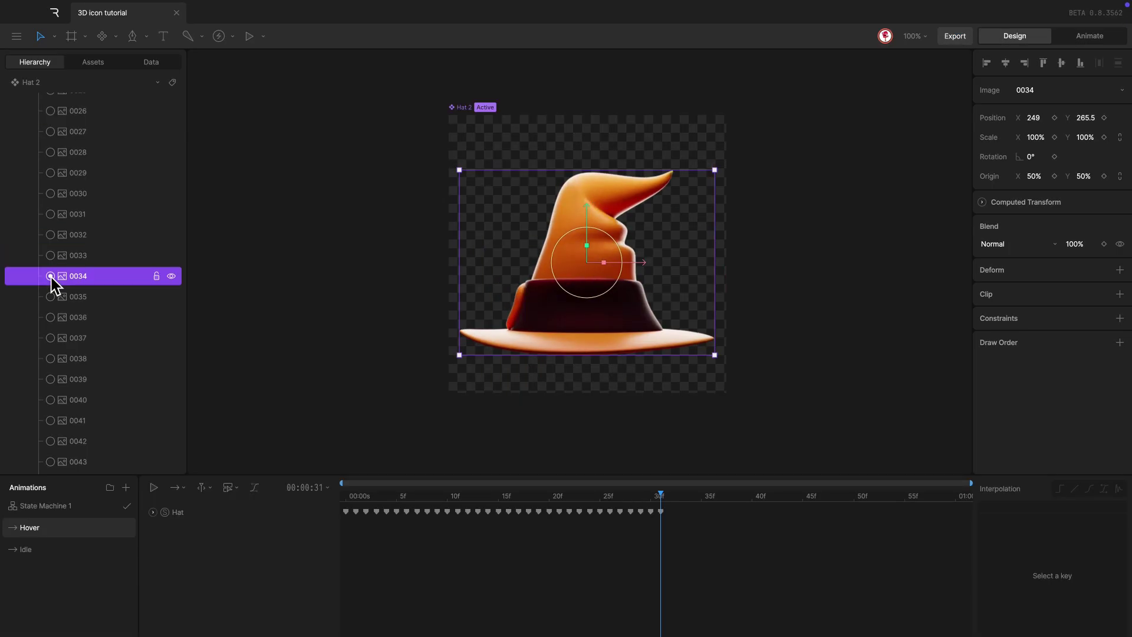
pyautogui.press('Right')
pyautogui.click(52, 296)
pyautogui.press('Right')
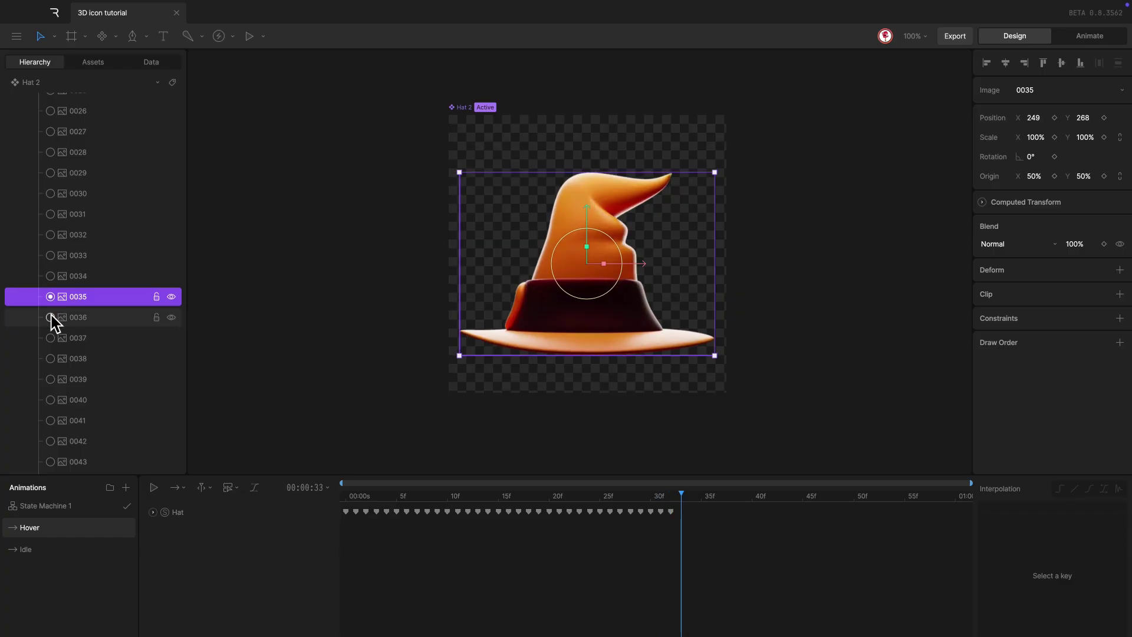
pyautogui.click(51, 316)
pyautogui.press('Right')
pyautogui.click(51, 337)
# Key hat images 0038 through 0042 on the following frames, ending at frame 39
pyautogui.press('Right')
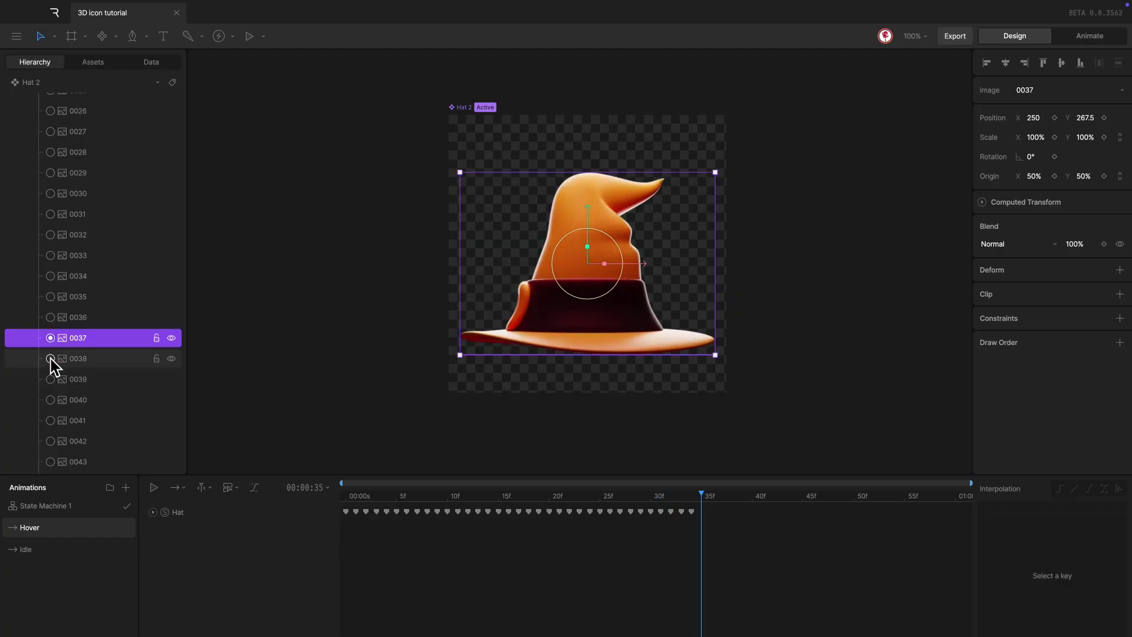
pyautogui.click(51, 358)
pyautogui.press('Right')
pyautogui.click(50, 380)
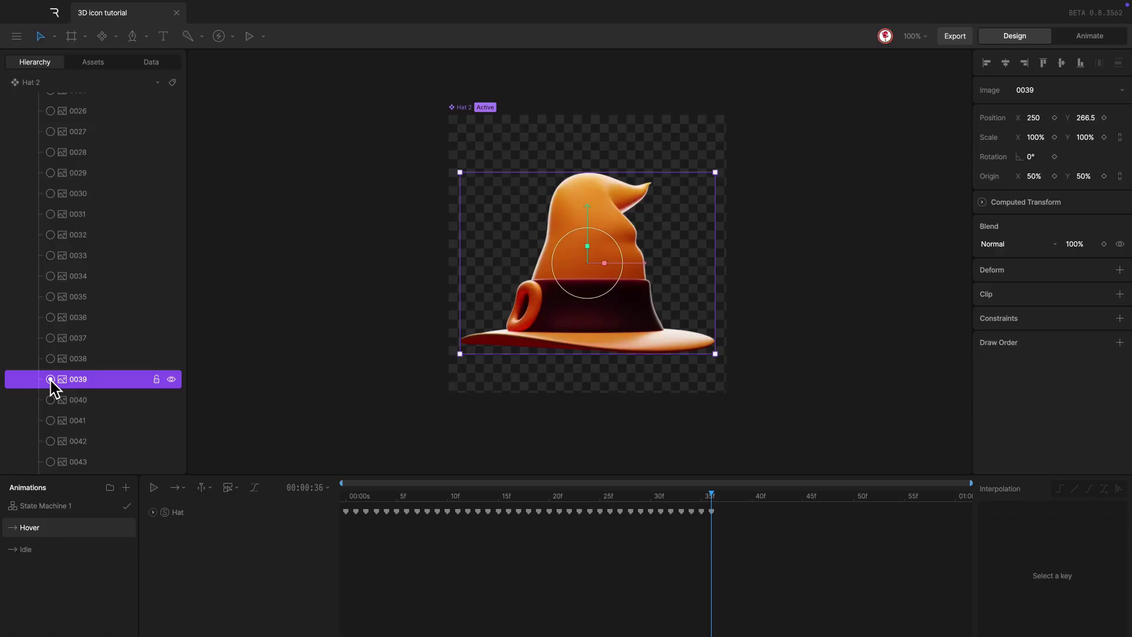
pyautogui.press('Right')
pyautogui.click(51, 400)
pyautogui.press('Right')
pyautogui.click(51, 420)
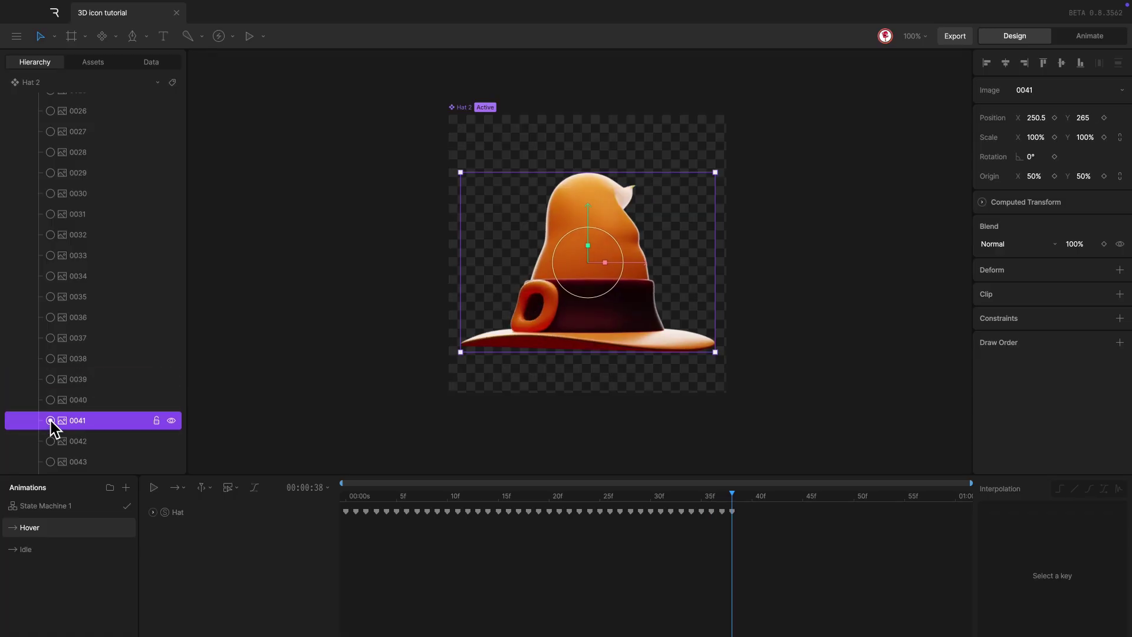
pyautogui.press('Right')
pyautogui.click(51, 441)
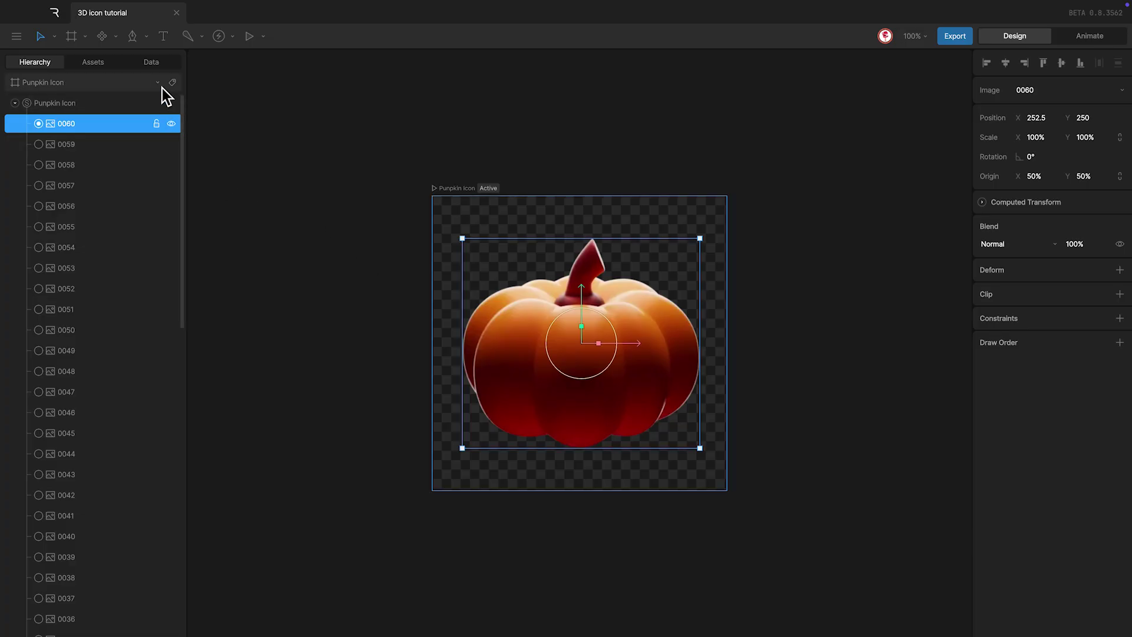
# Create a new view model in the Data tab named Icon
pyautogui.click(152, 62)
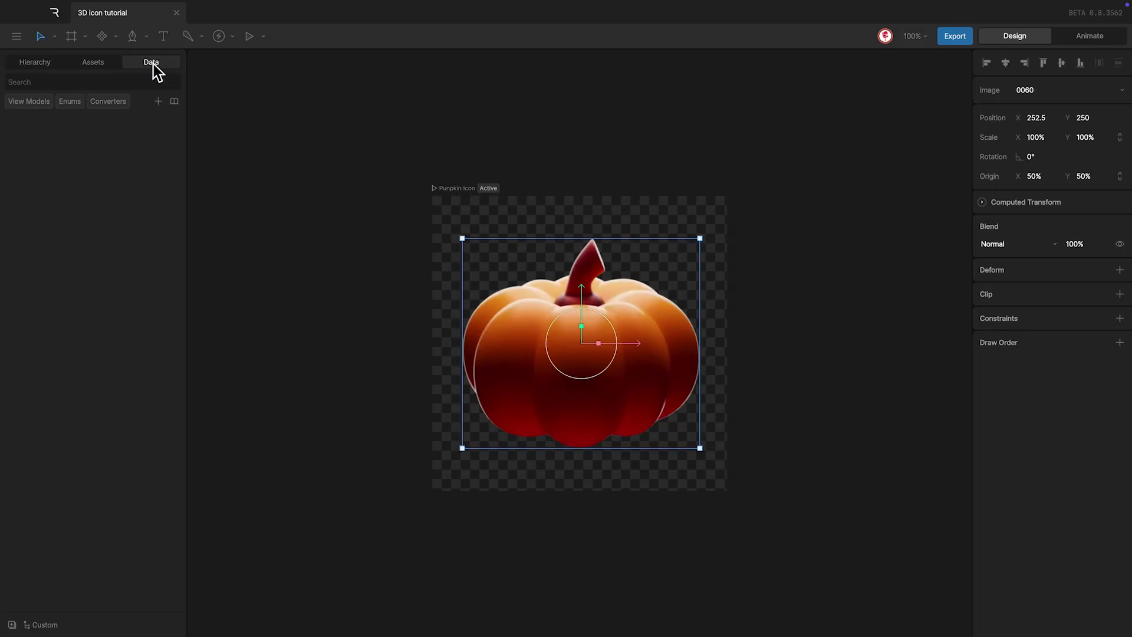
pyautogui.click(157, 101)
pyautogui.click(196, 130)
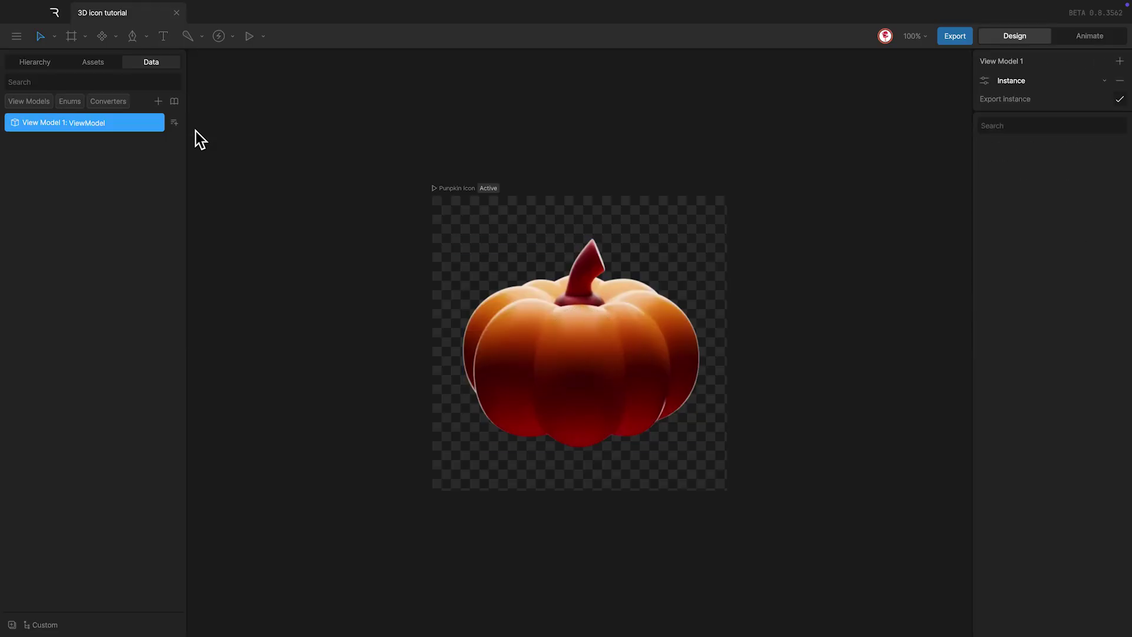
pyautogui.doubleClick(83, 121)
pyautogui.write('Icon')
pyautogui.press('Return')
# Bind the Pumpkin Icon artboard to the Icon view model
pyautogui.click(445, 188)
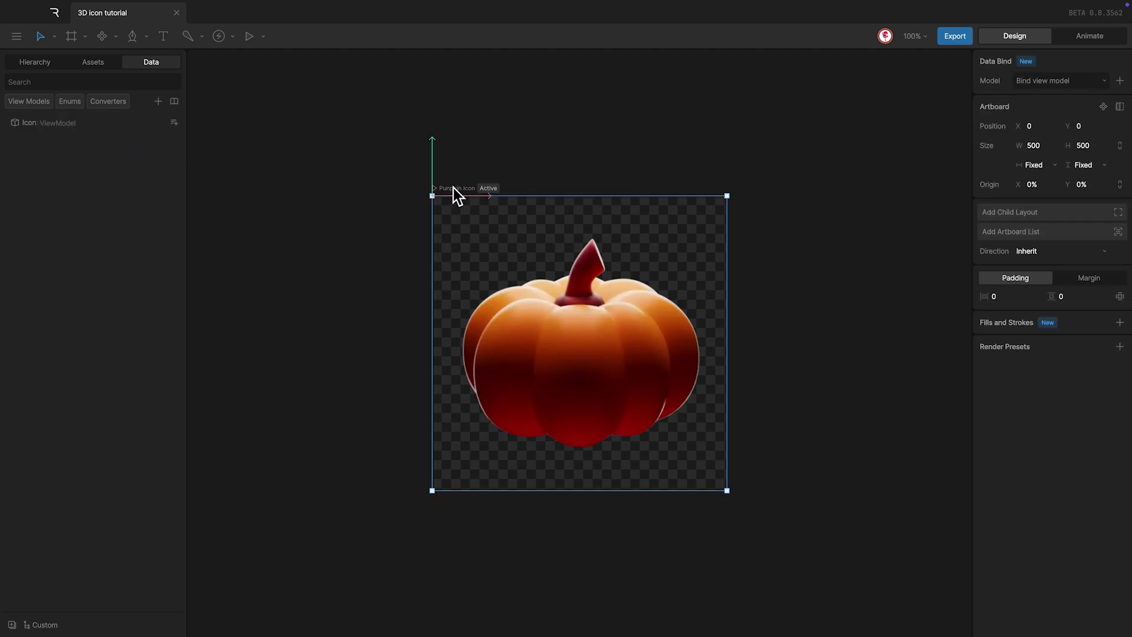
pyautogui.click(1042, 82)
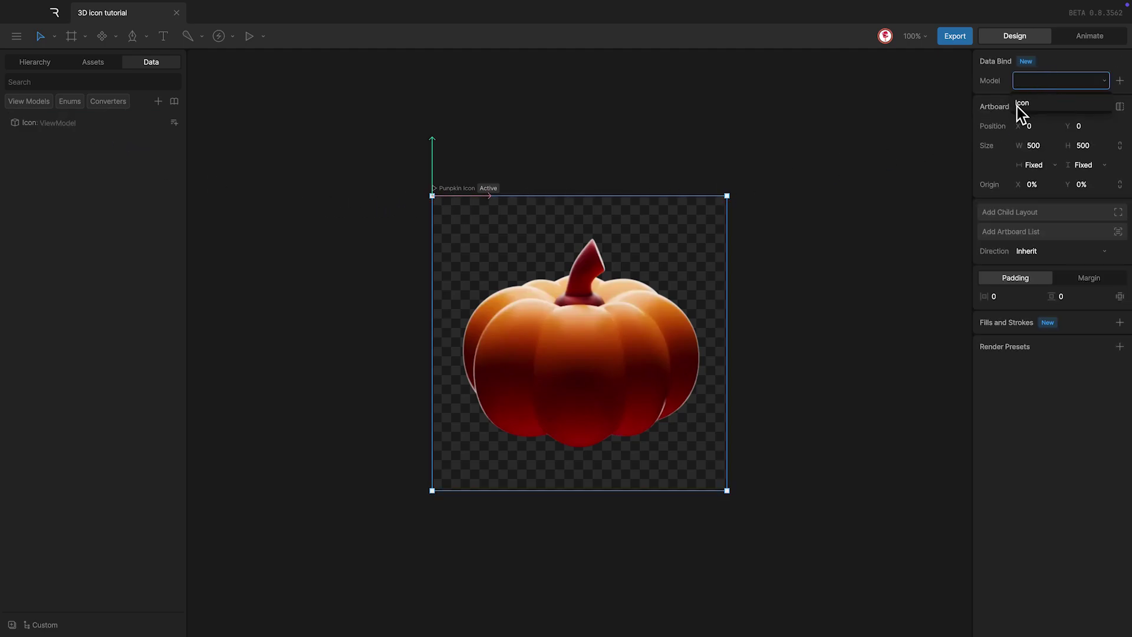
pyautogui.click(1036, 110)
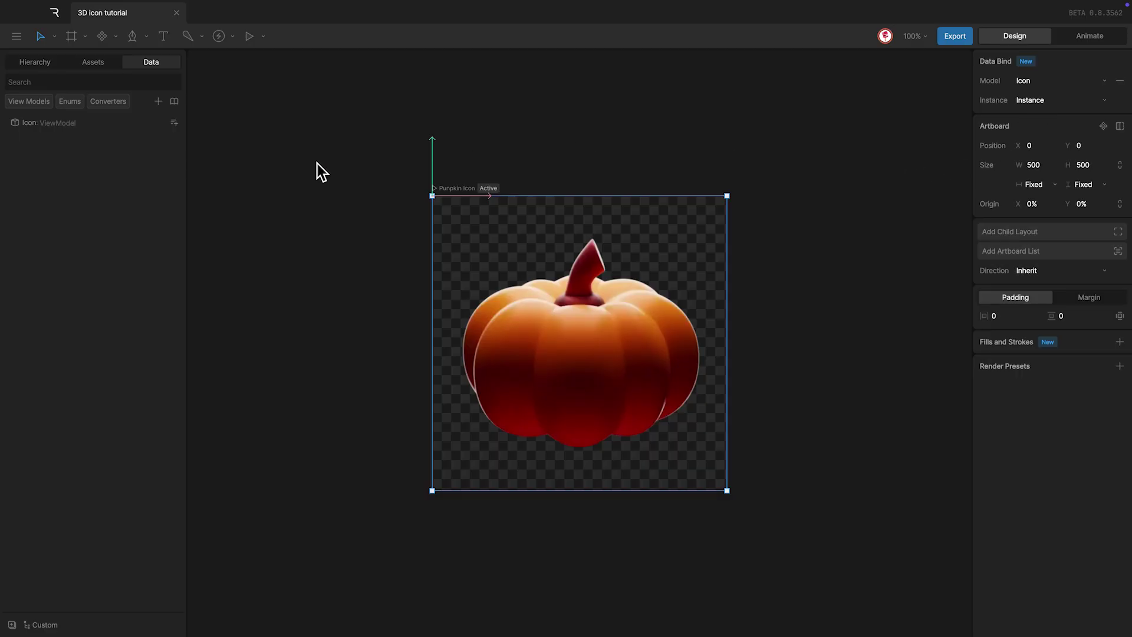
# Add a Number property named numSolo to the Icon view model
pyautogui.click(66, 123)
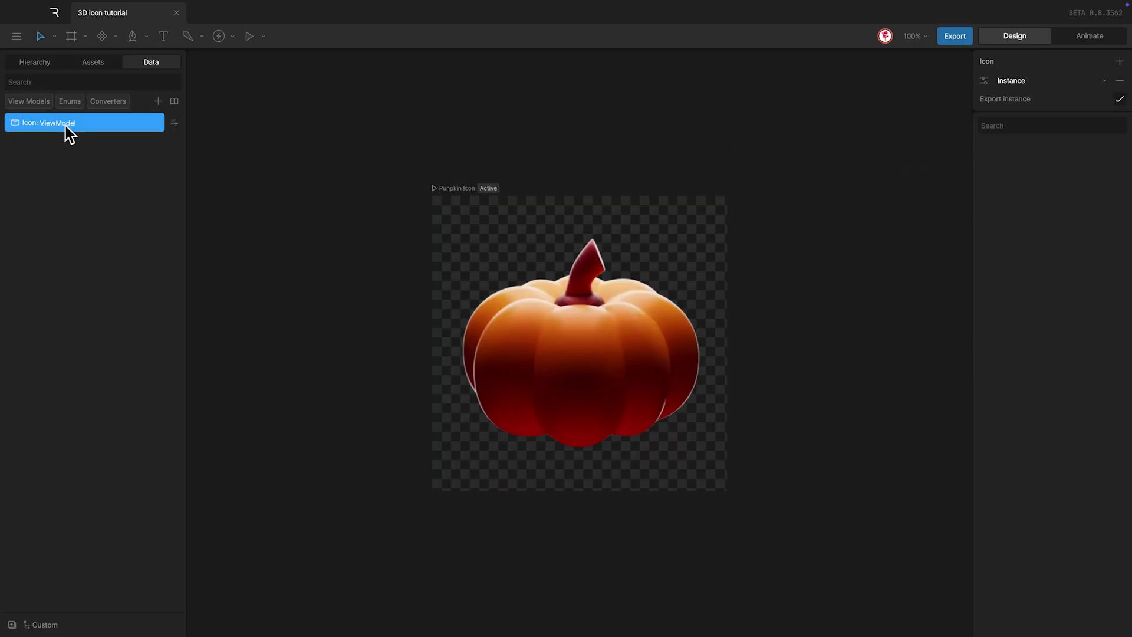
pyautogui.click(174, 122)
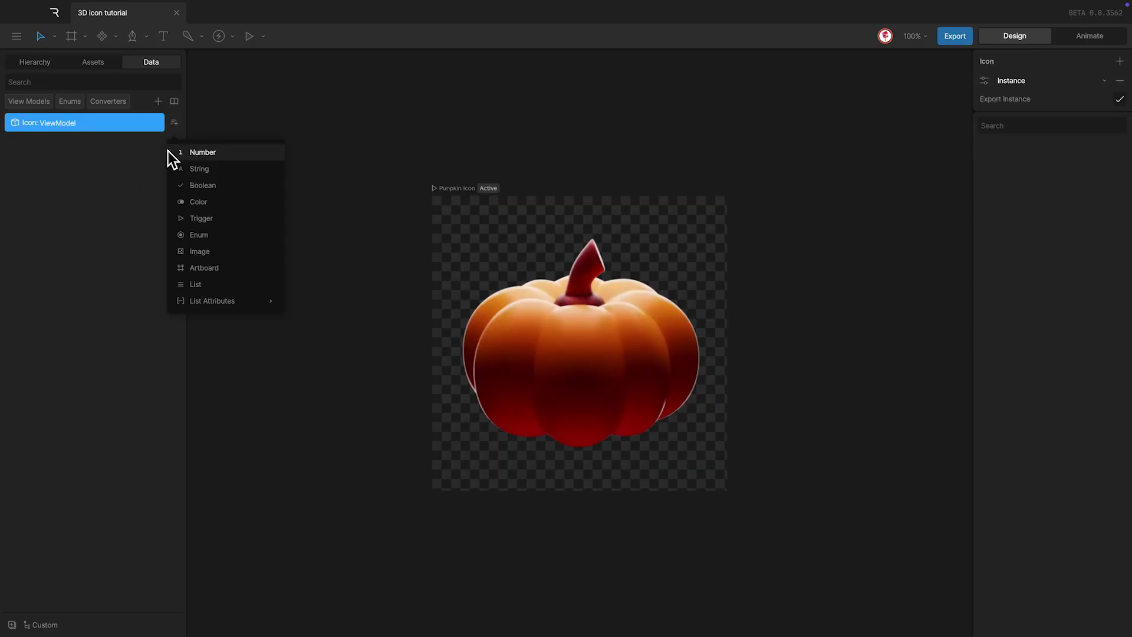
pyautogui.click(203, 153)
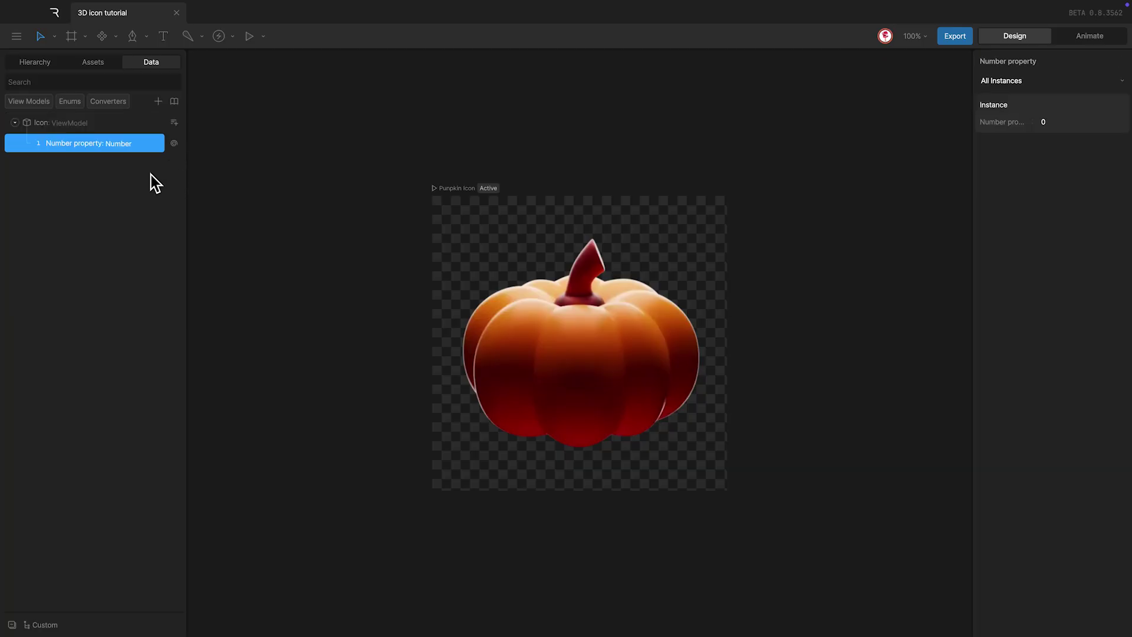
pyautogui.doubleClick(79, 144)
pyautogui.write('numSolo')
pyautogui.press('Return')
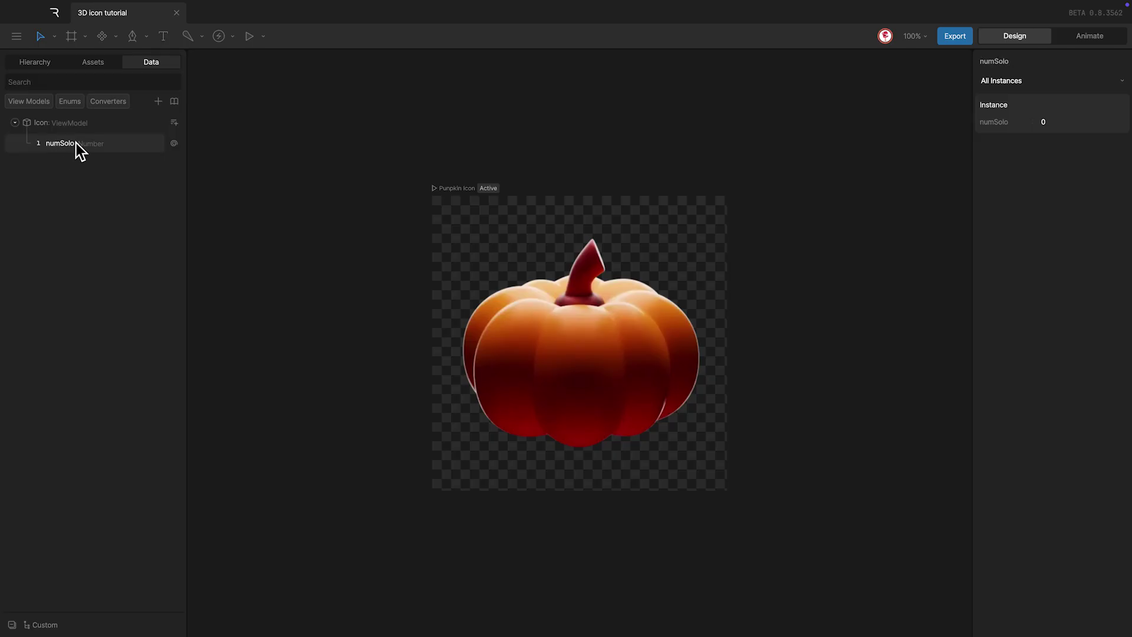
# Select the Pumpkin Icon solo group and data-bind its Solo Active frame to numSolo
pyautogui.click(29, 66)
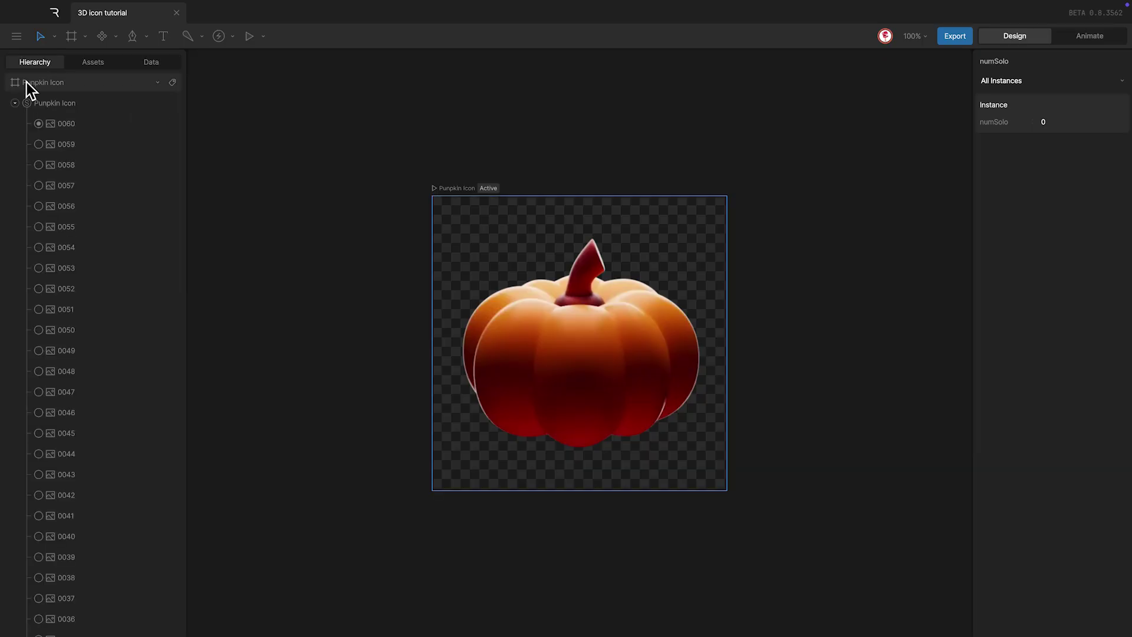
pyautogui.click(54, 104)
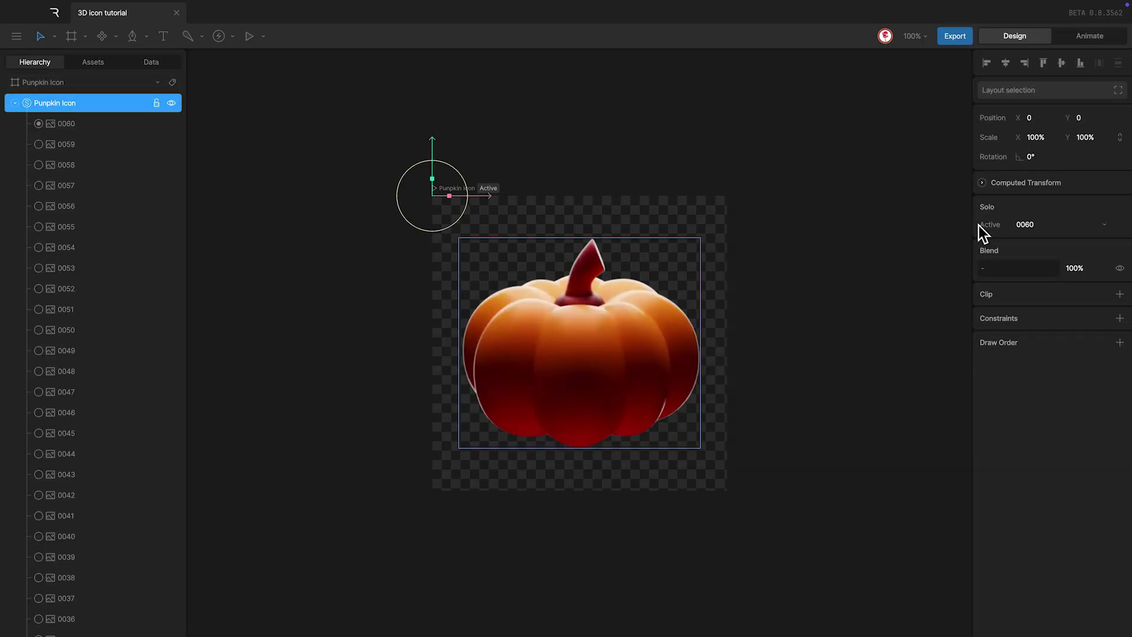
pyautogui.rightClick(1047, 222)
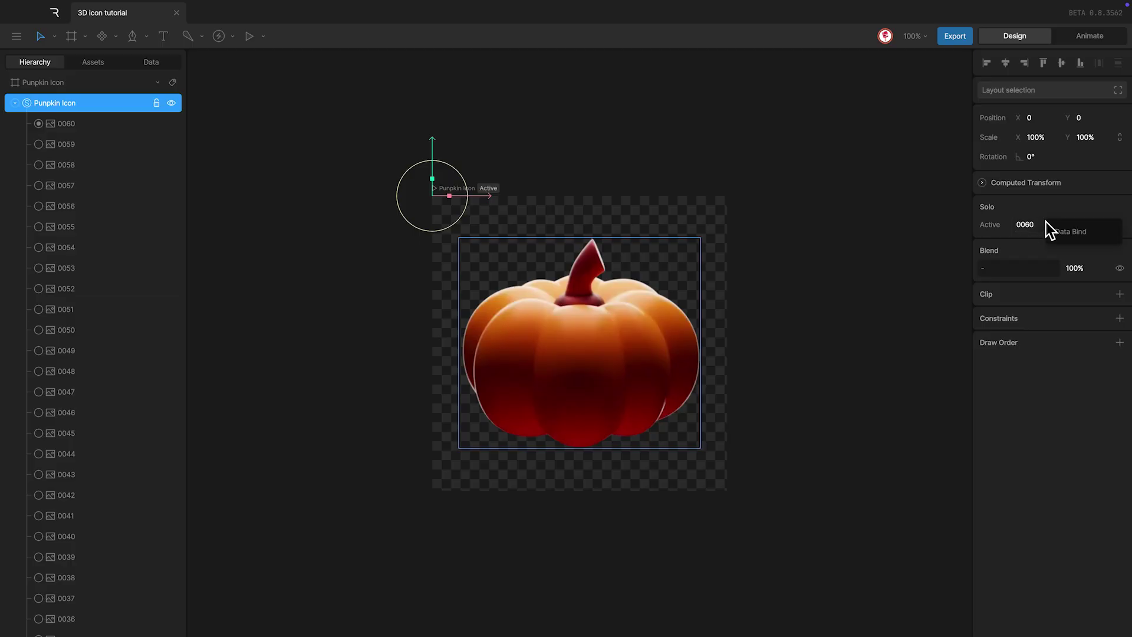
pyautogui.click(1082, 235)
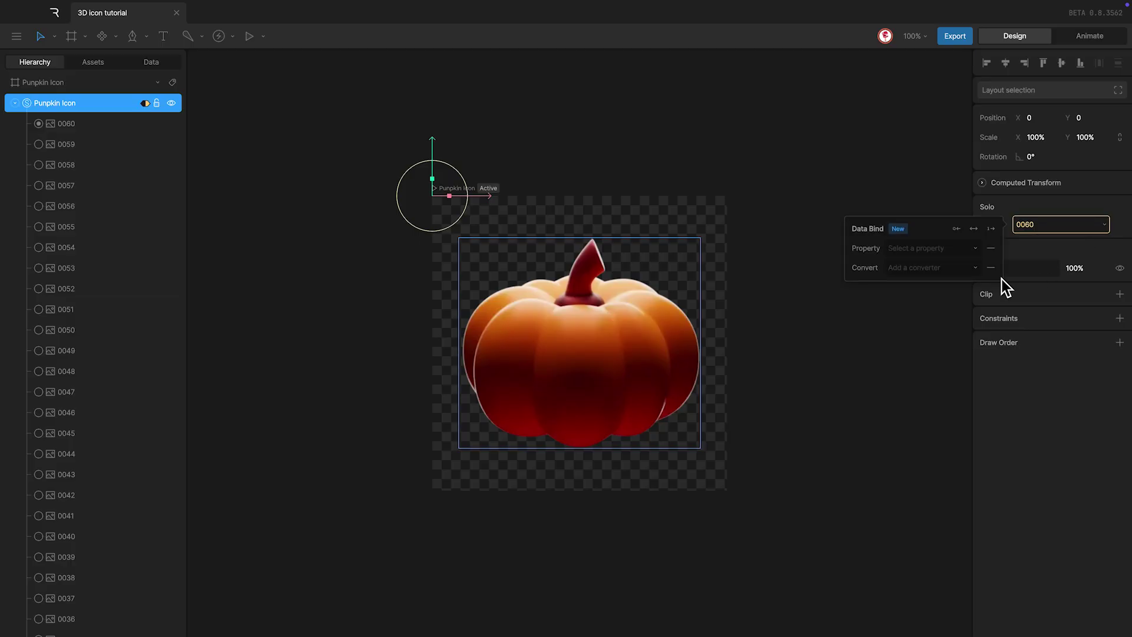
pyautogui.click(920, 248)
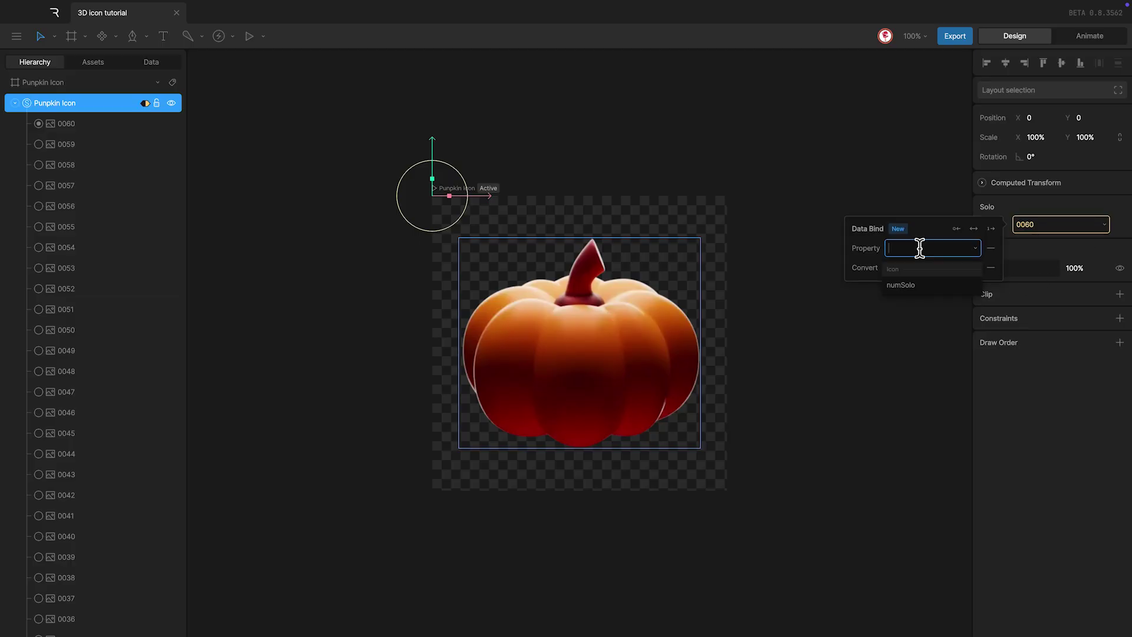
pyautogui.click(909, 285)
# Switch to Animate mode, play the state machine, and enter numSolo values 11, 19, 25 and 0
pyautogui.press('Tab')
pyautogui.press('space')
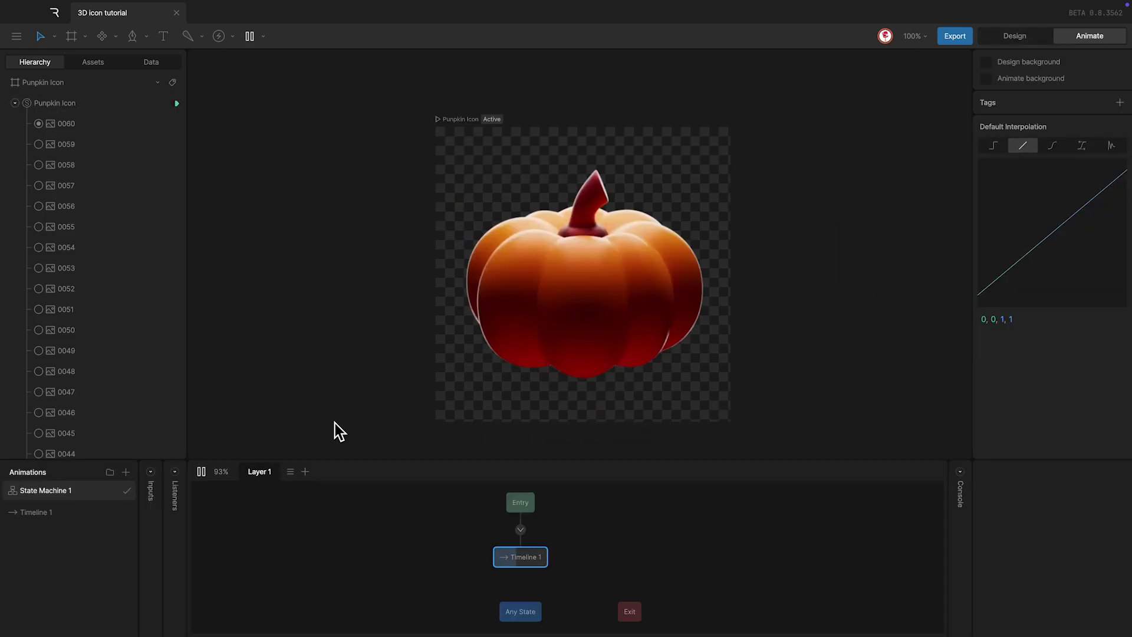
pyautogui.click(160, 66)
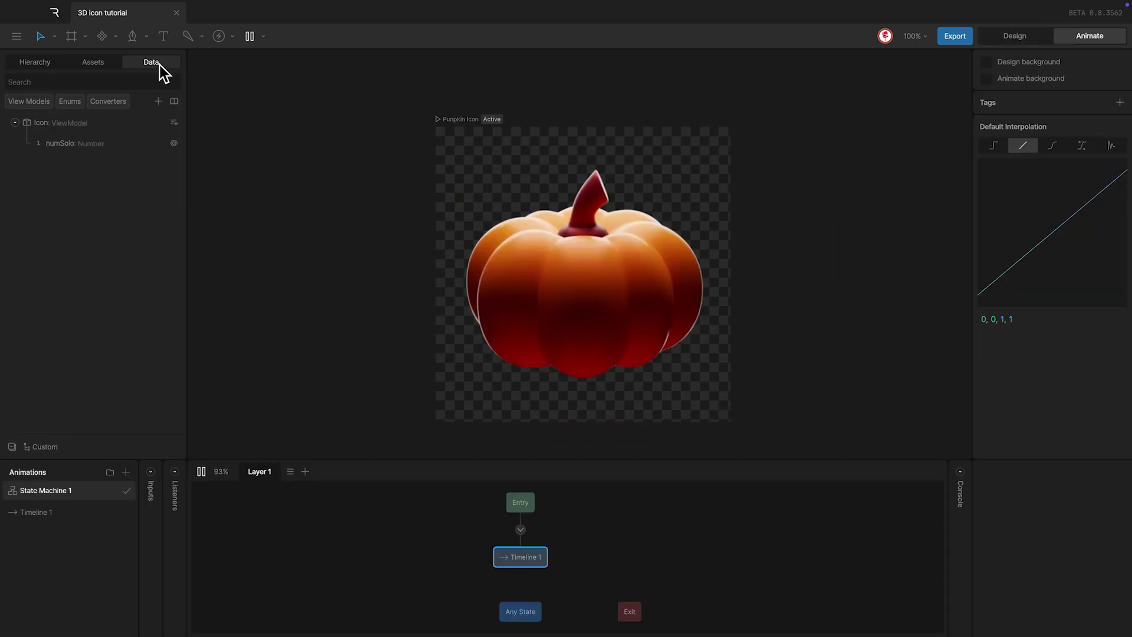
pyautogui.click(97, 142)
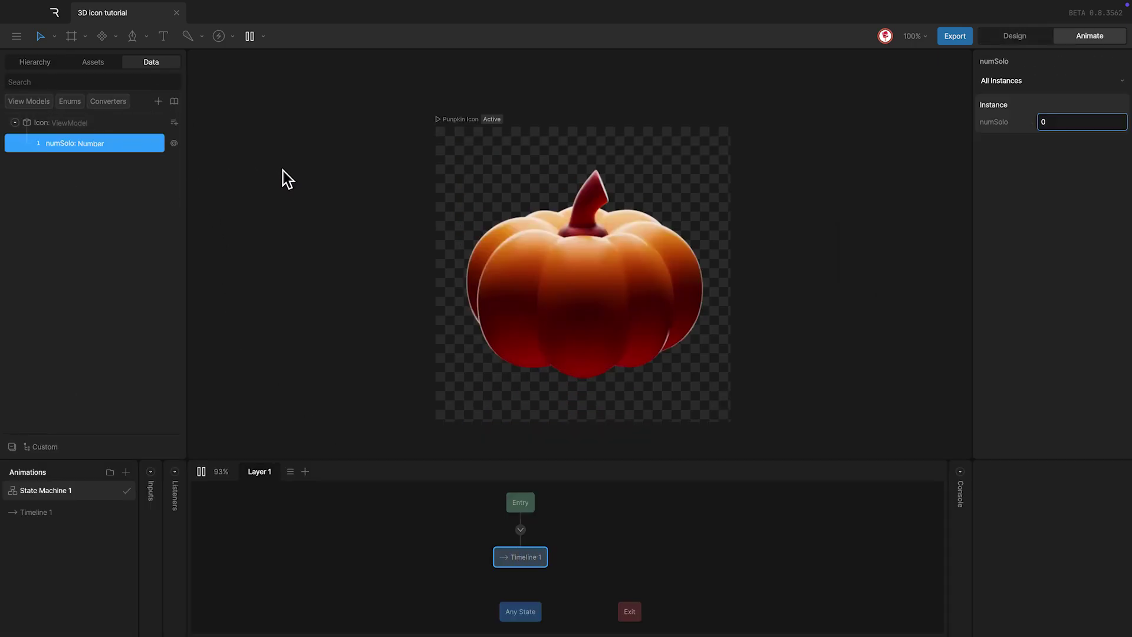
pyautogui.doubleClick(1054, 122)
pyautogui.write('11')
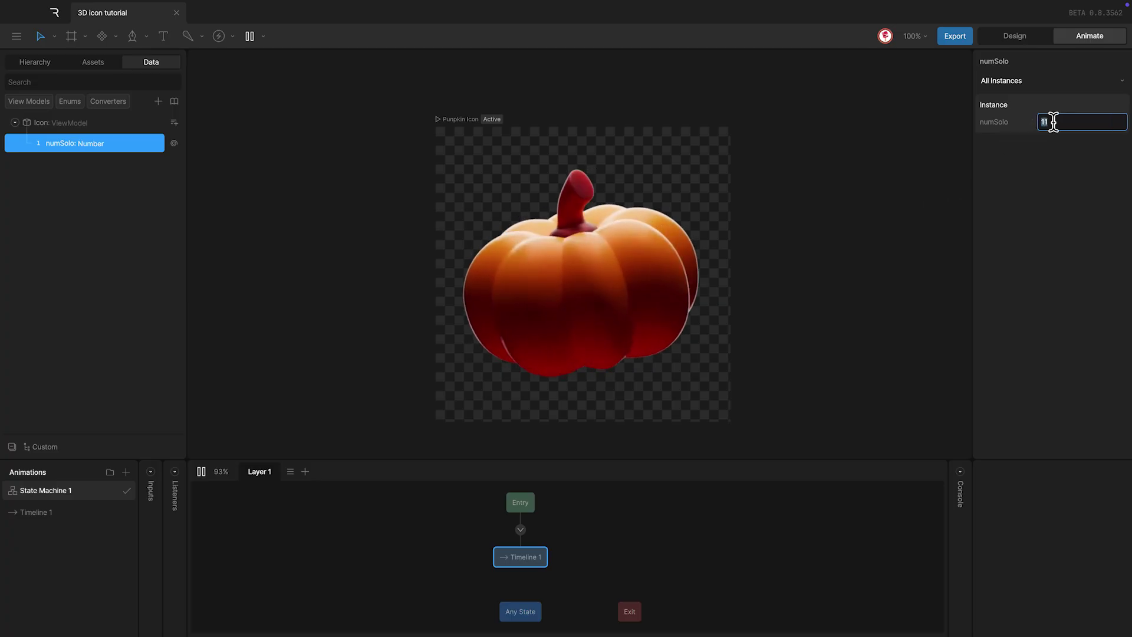
pyautogui.write('19')
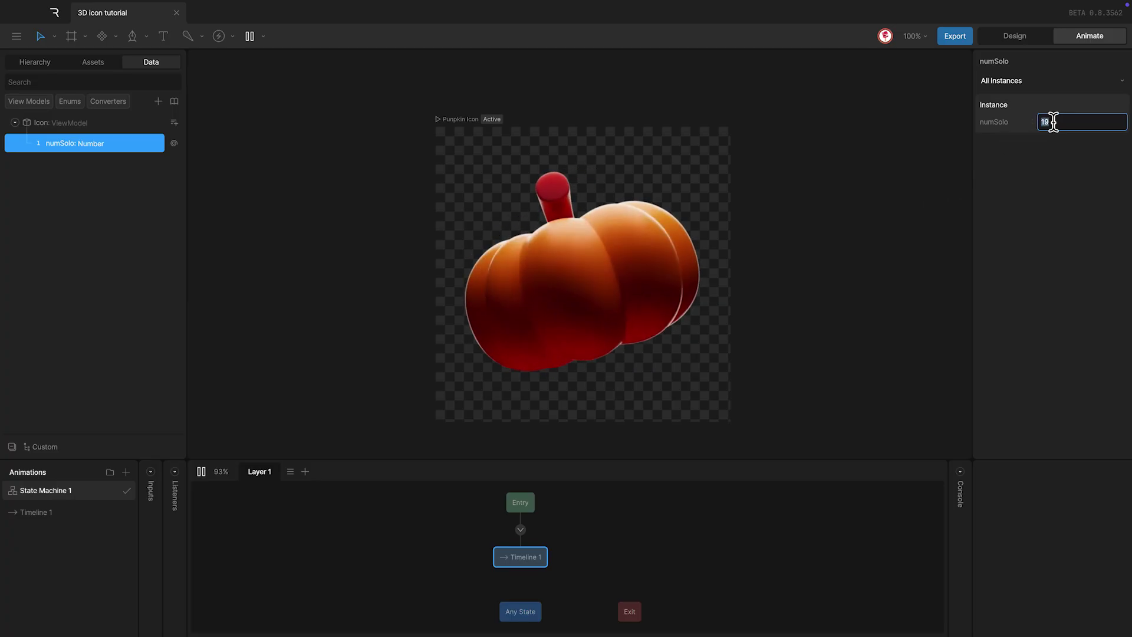
pyautogui.write('25')
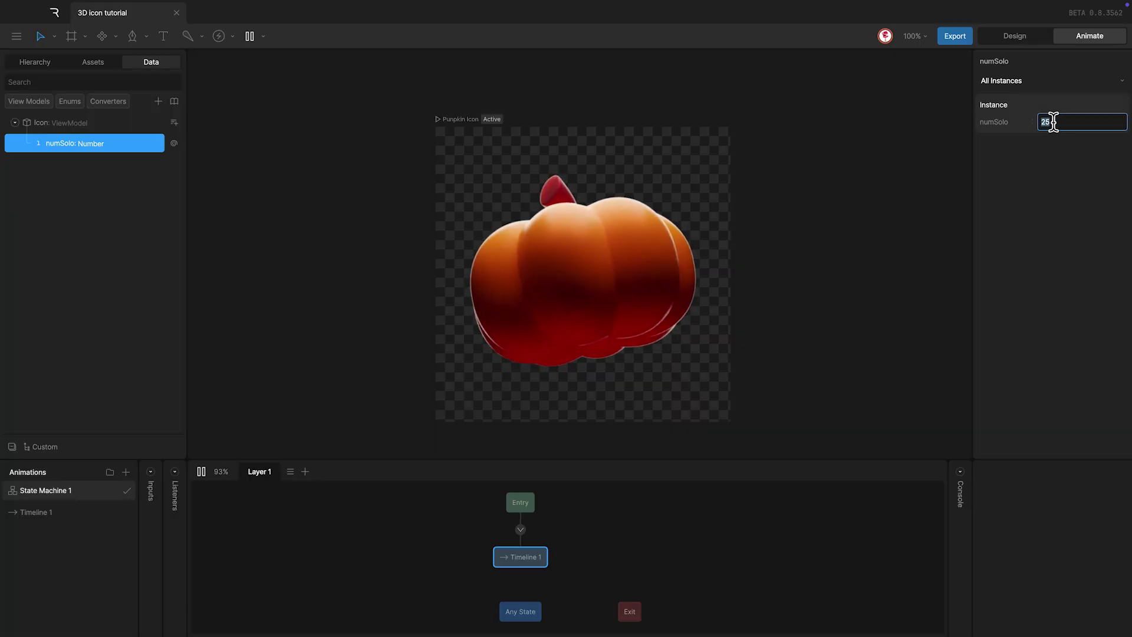
pyautogui.write('0')
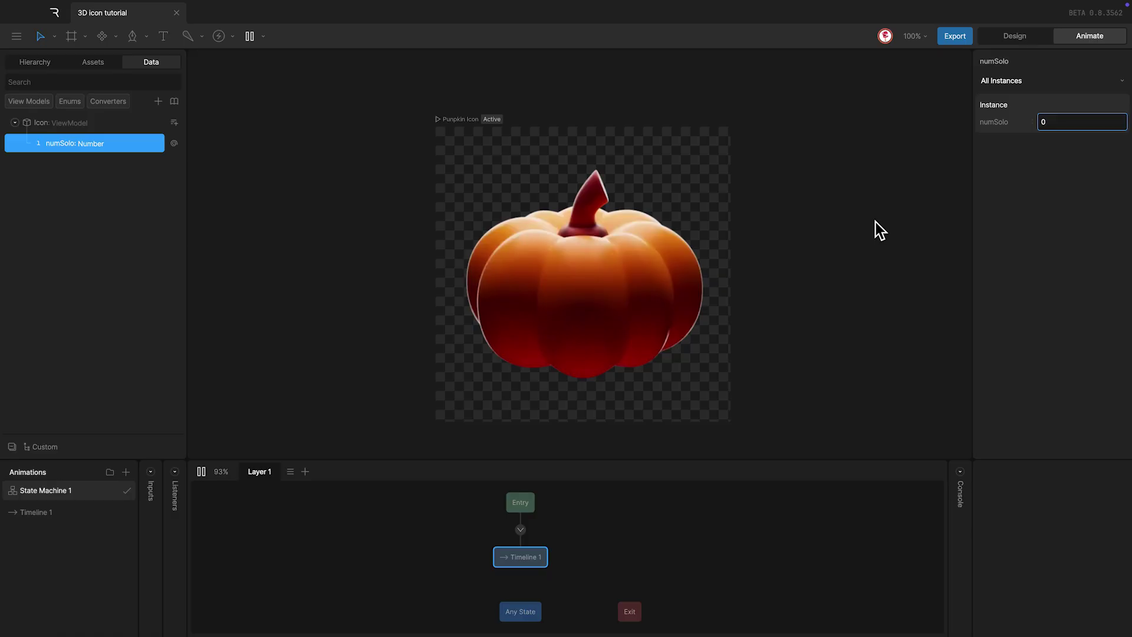
# Stop playback and place a Property Group to the left of the artboard
pyautogui.click(229, 151)
pyautogui.click(232, 36)
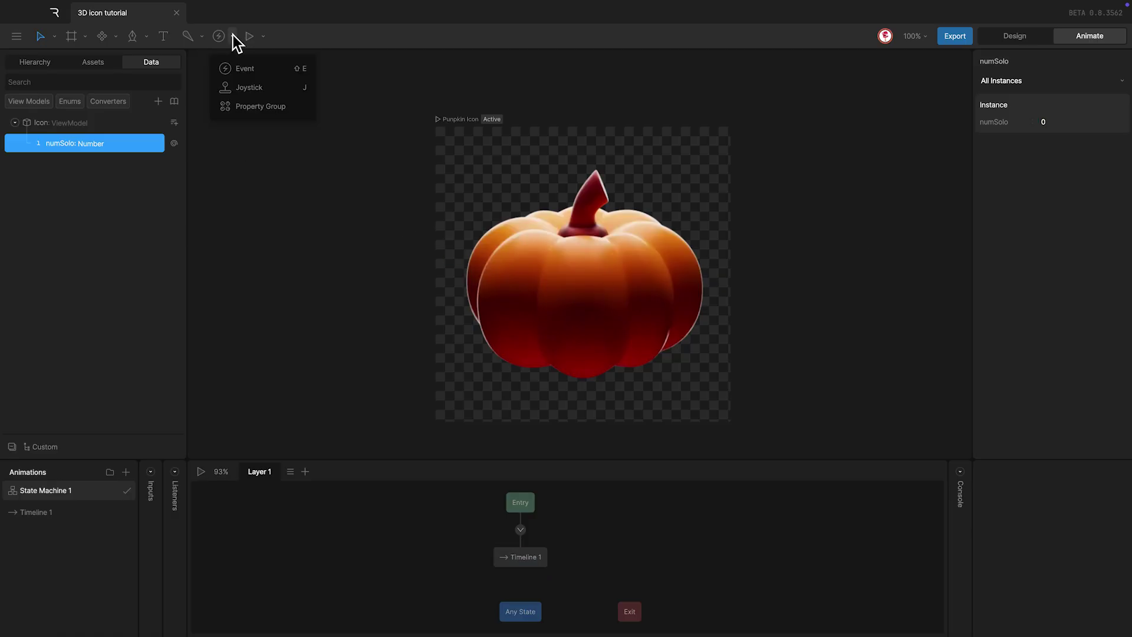
pyautogui.click(250, 104)
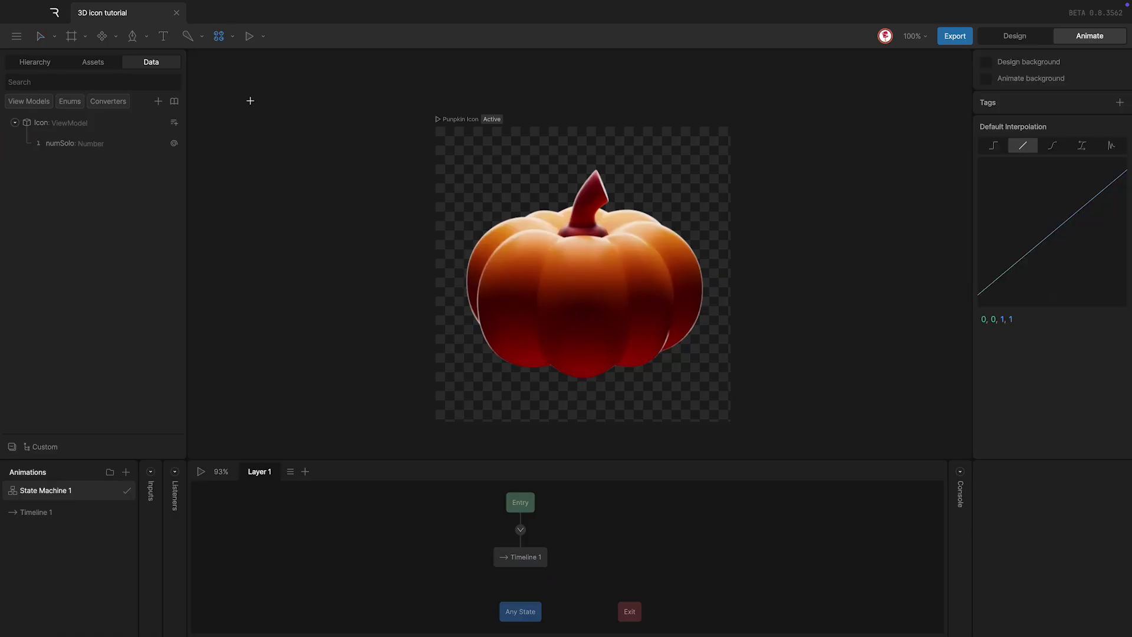
pyautogui.click(277, 140)
pyautogui.moveTo(319, 149); pyautogui.dragTo(285, 130)
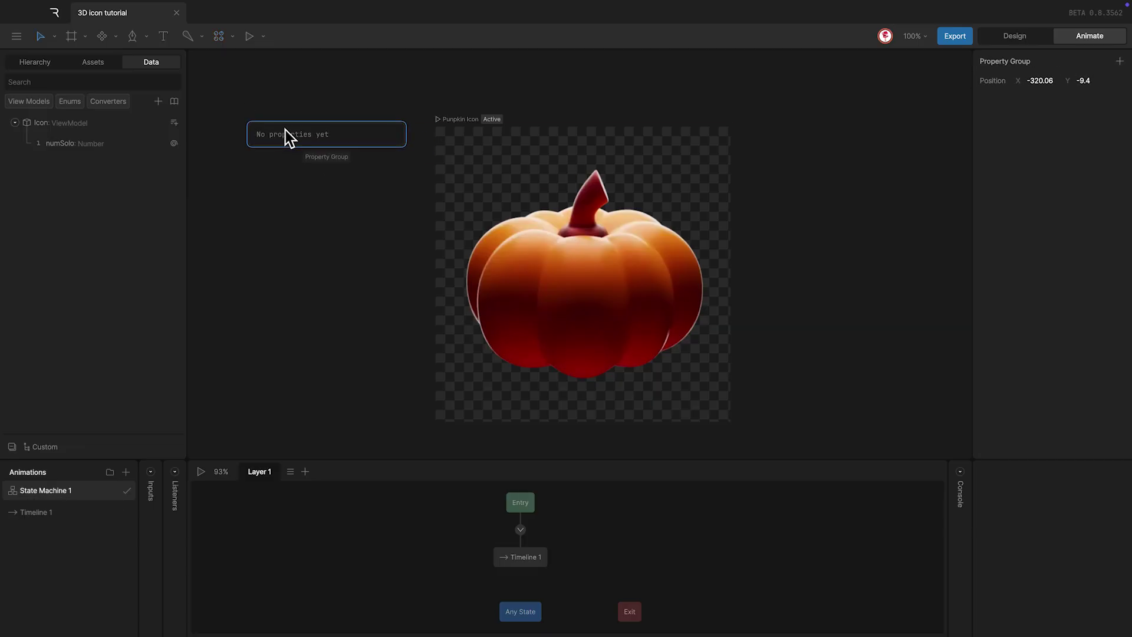
# Add a Number property to the group and rename it timelineSolo
pyautogui.click(1120, 62)
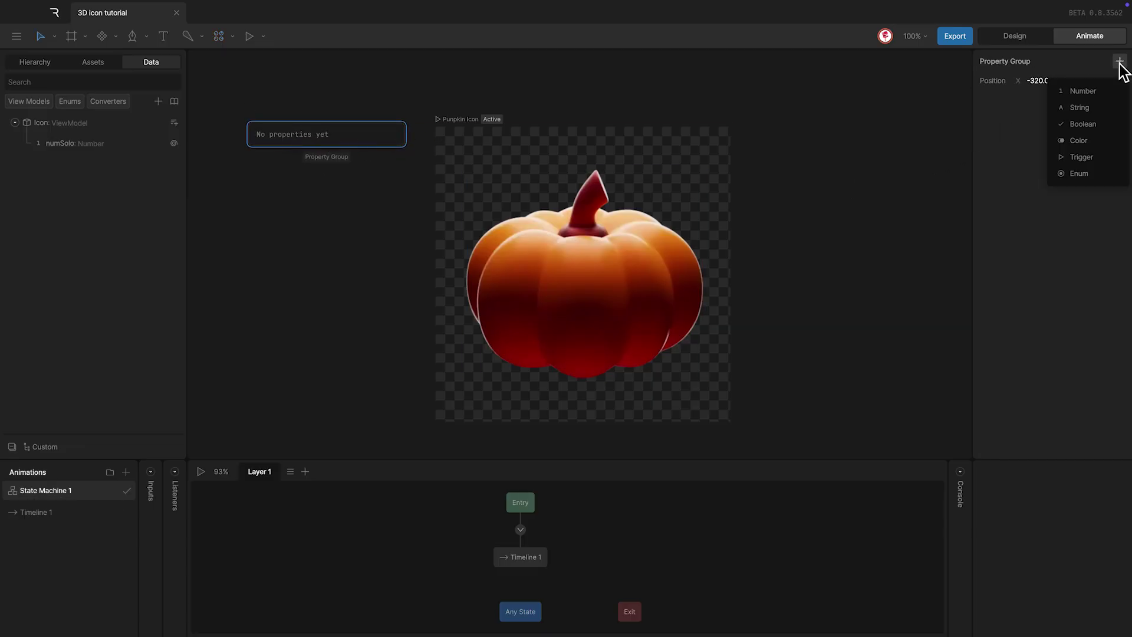
pyautogui.click(1085, 92)
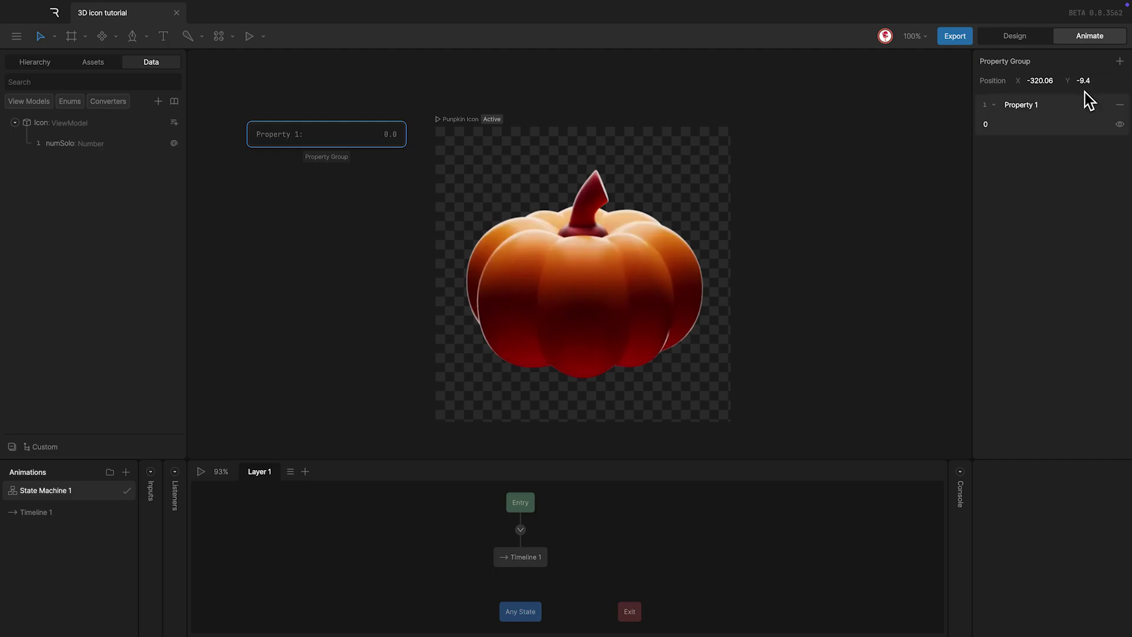
pyautogui.click(1040, 105)
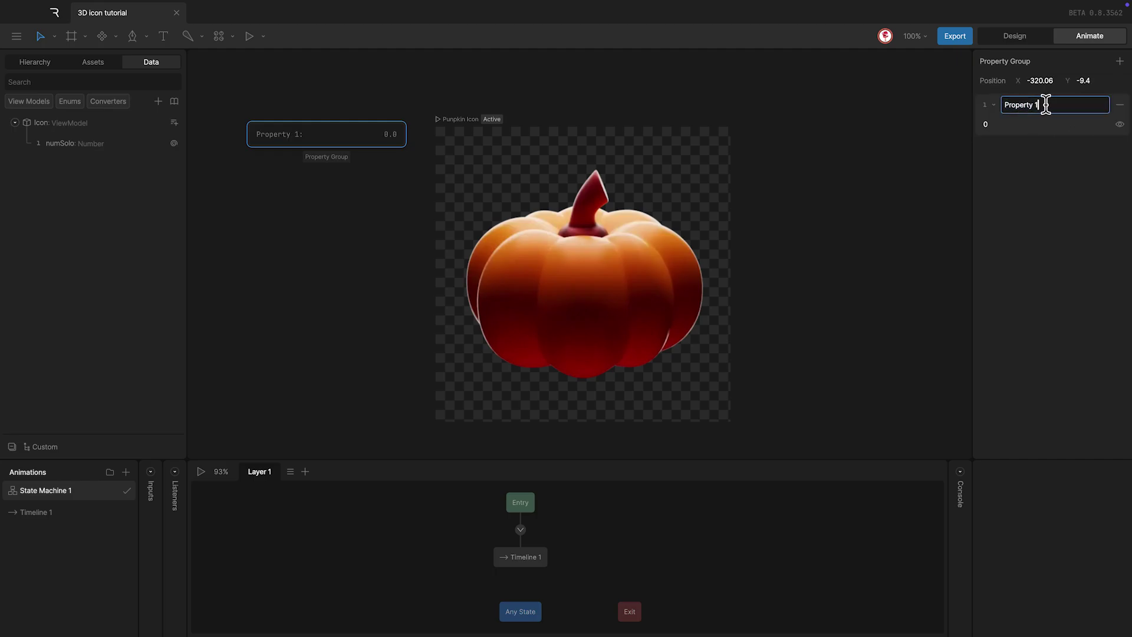
pyautogui.moveTo(1042, 105); pyautogui.dragTo(1004, 106)
pyautogui.press('BackSpace')
pyautogui.write('timelineSolo')
pyautogui.press('Return')
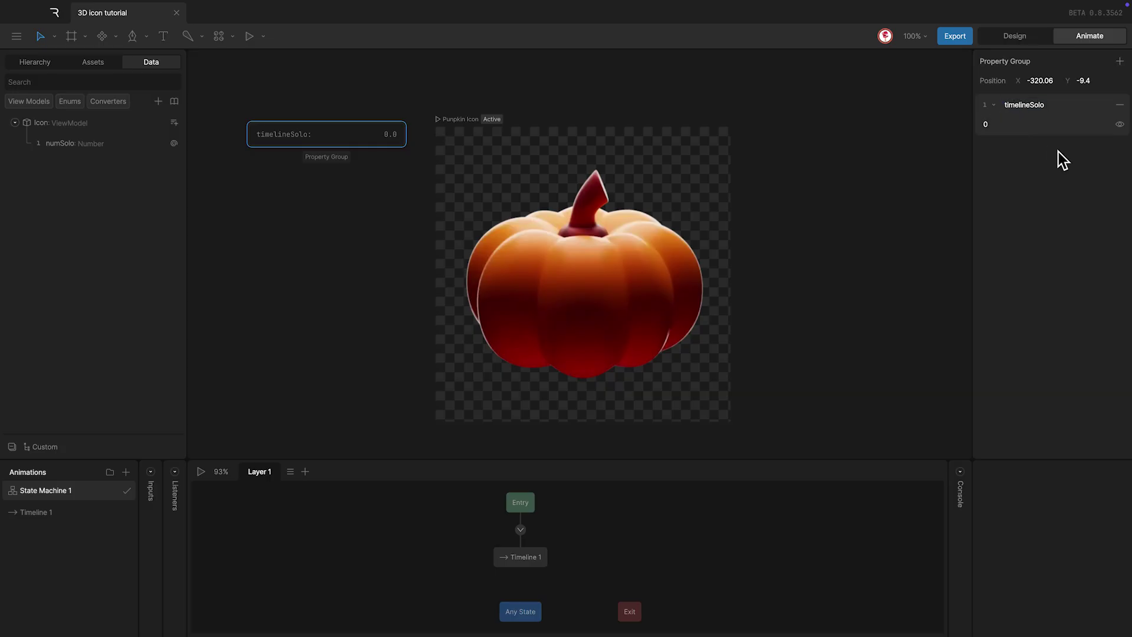
# Data-bind the timelineSolo value to numSolo, then select numSolo in the Data panel
pyautogui.click(1001, 125)
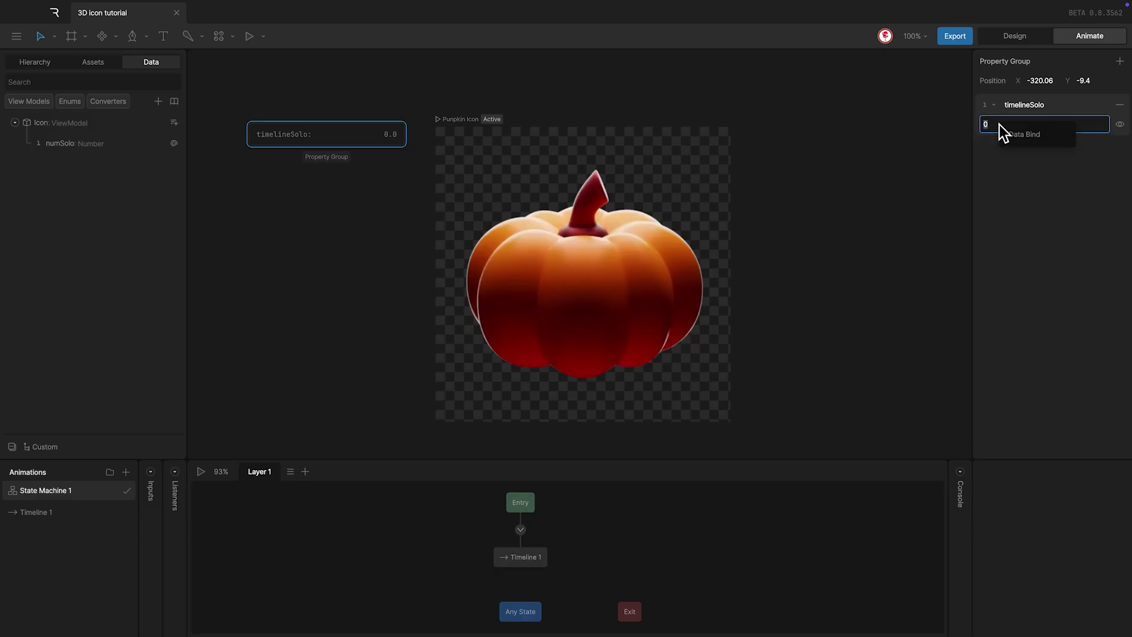
pyautogui.click(1017, 134)
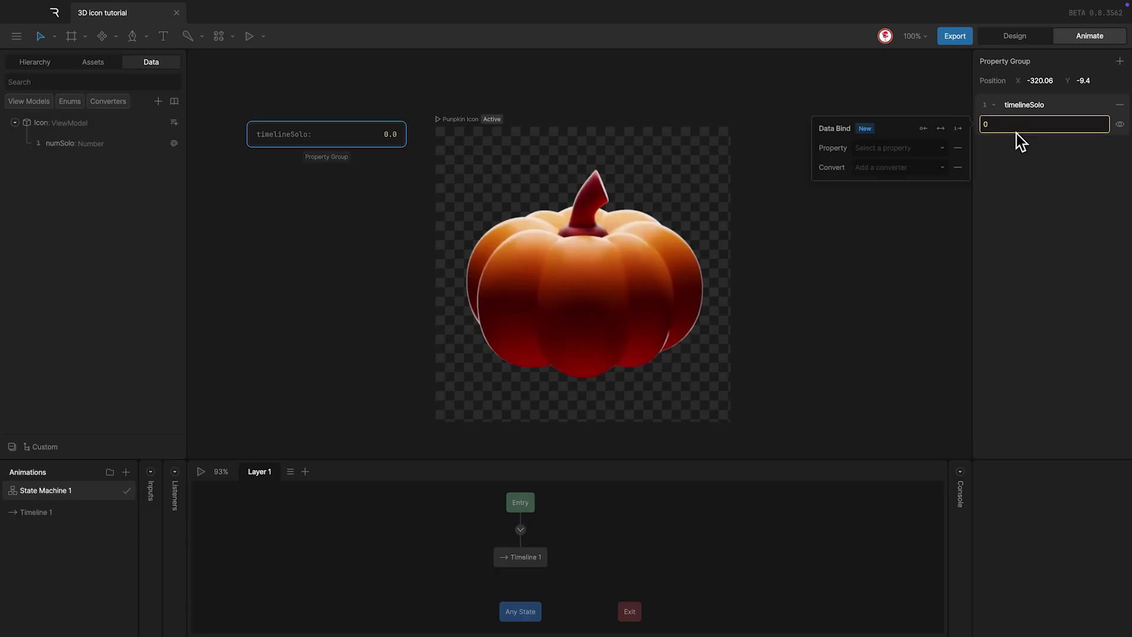
pyautogui.click(895, 149)
pyautogui.click(877, 186)
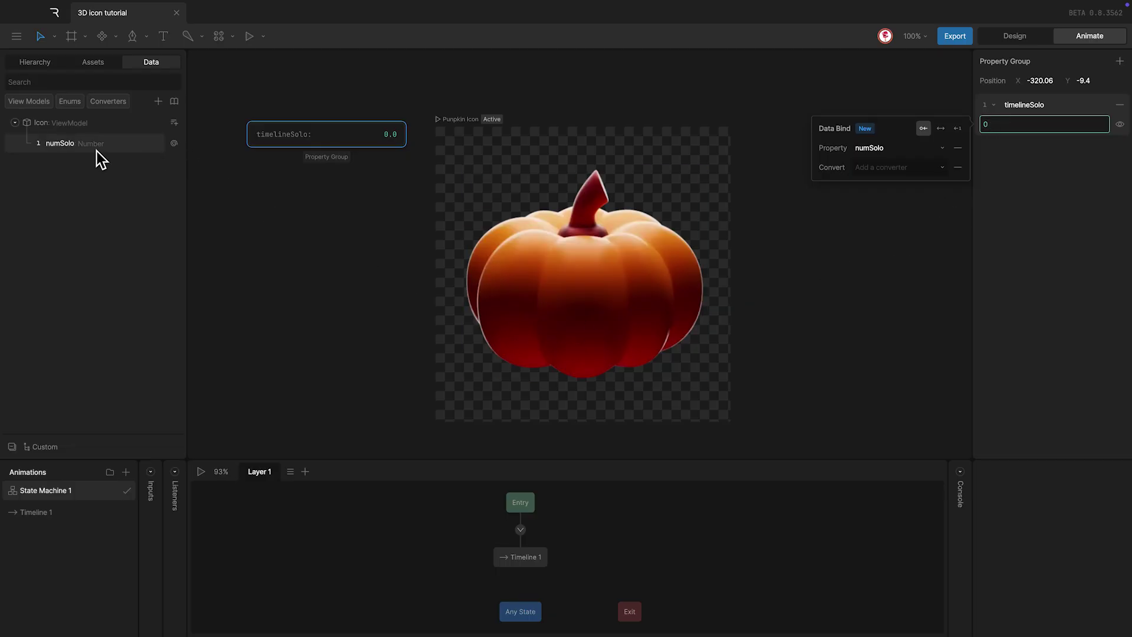
pyautogui.click(76, 144)
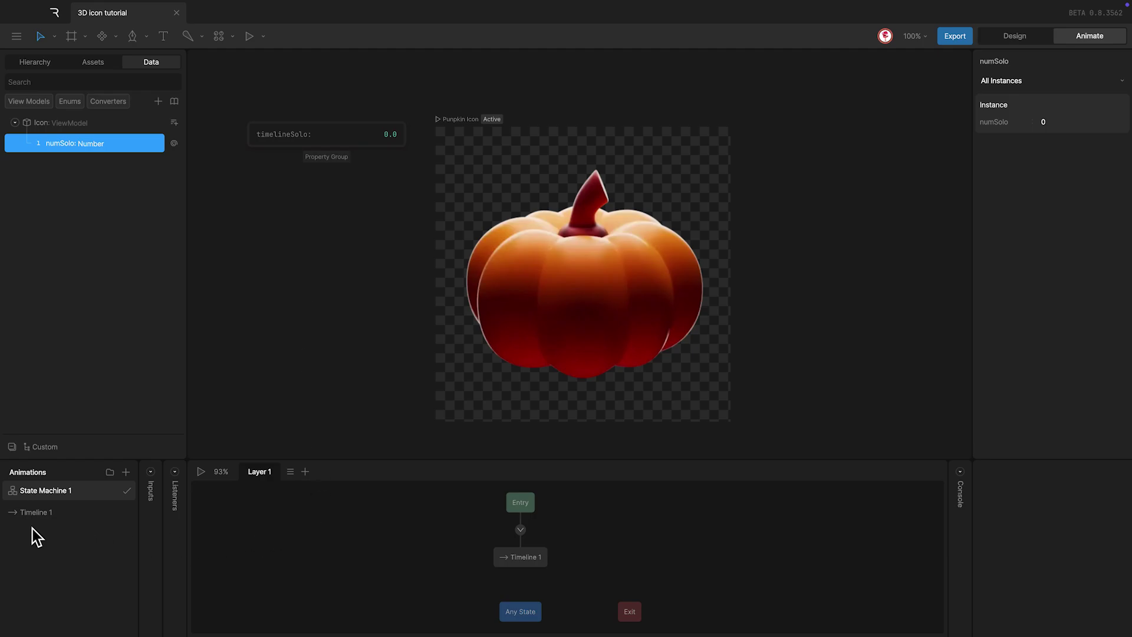
# Rename Timeline 1 to Idle and key the Property Group's timelineSolo value 0 at frame 0
pyautogui.doubleClick(30, 511)
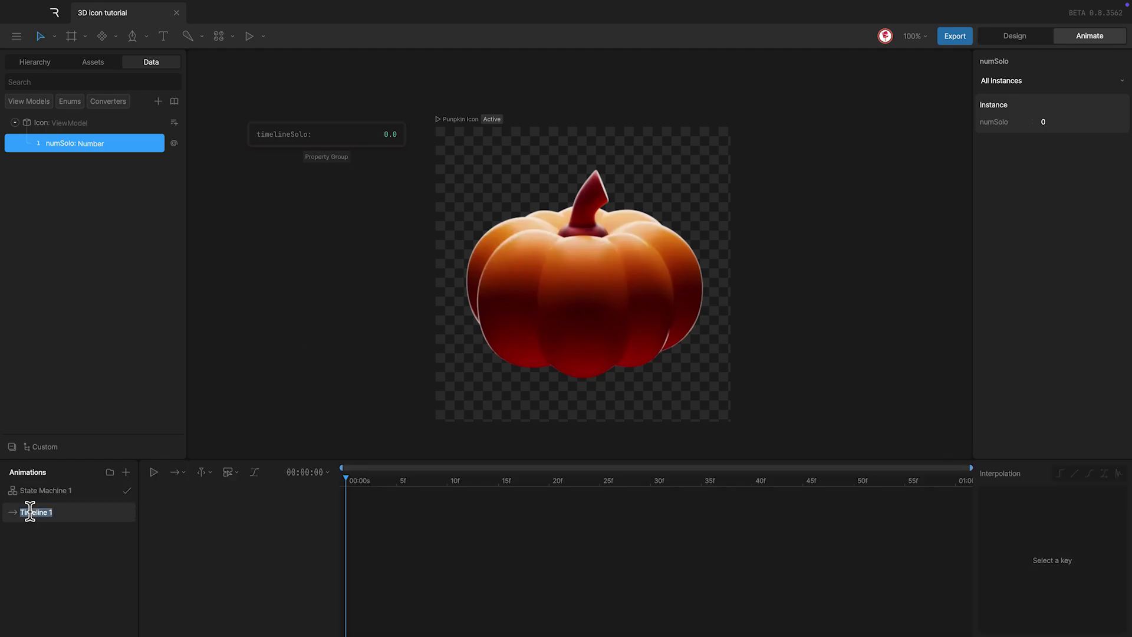
pyautogui.press('BackSpace')
pyautogui.write('Idle')
pyautogui.click(314, 139)
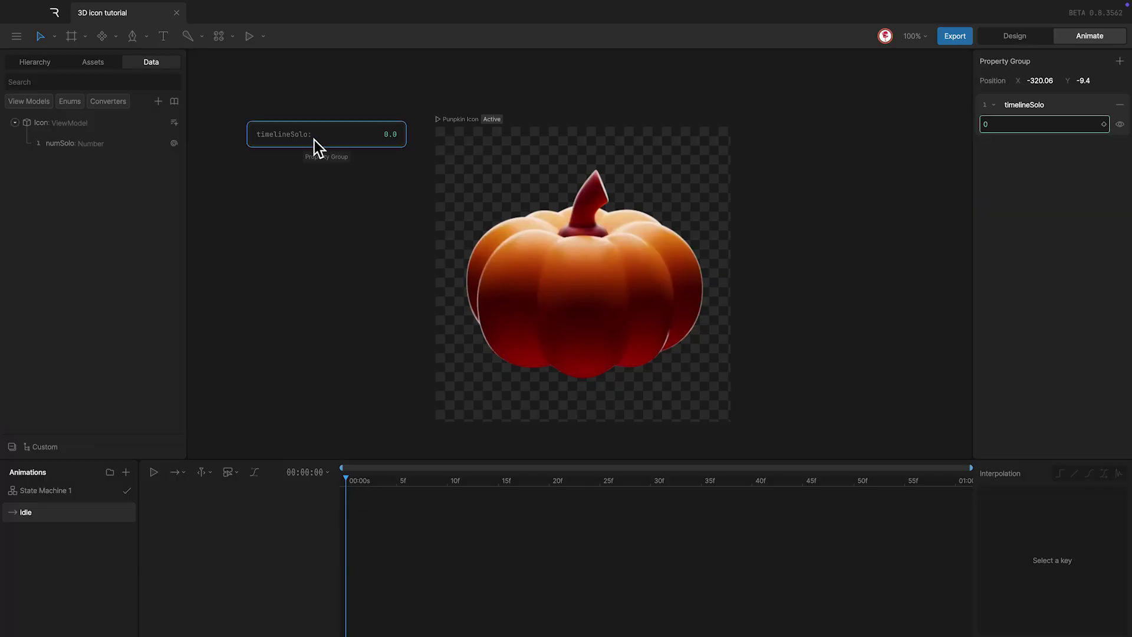
pyautogui.click(1105, 125)
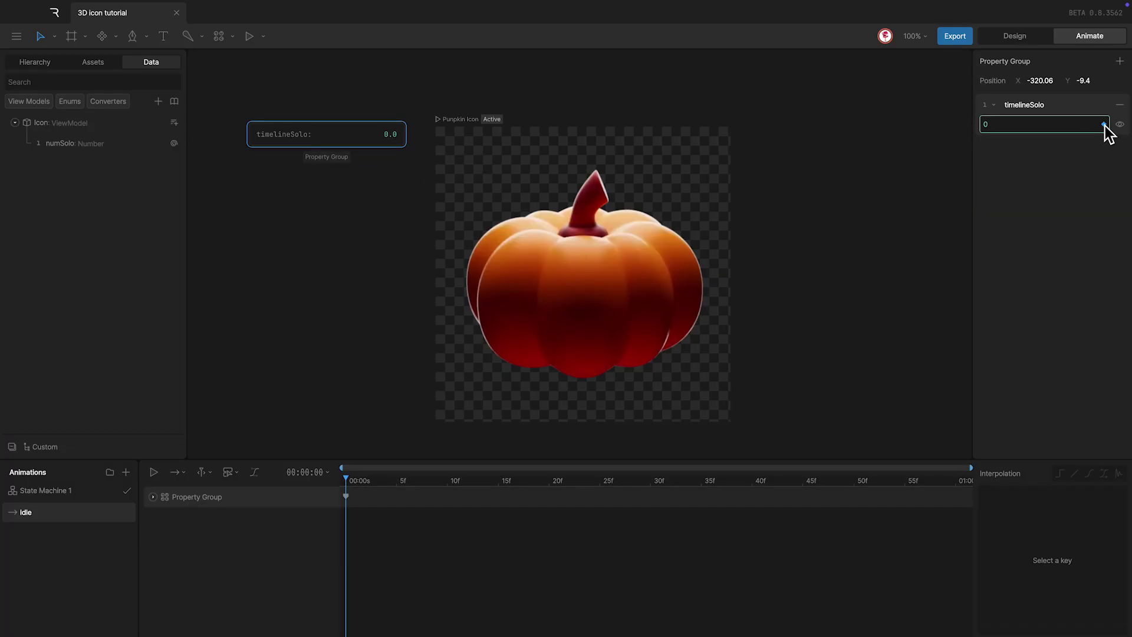
# Add a new timeline named Hover and move it below Idle
pyautogui.click(126, 472)
pyautogui.click(137, 500)
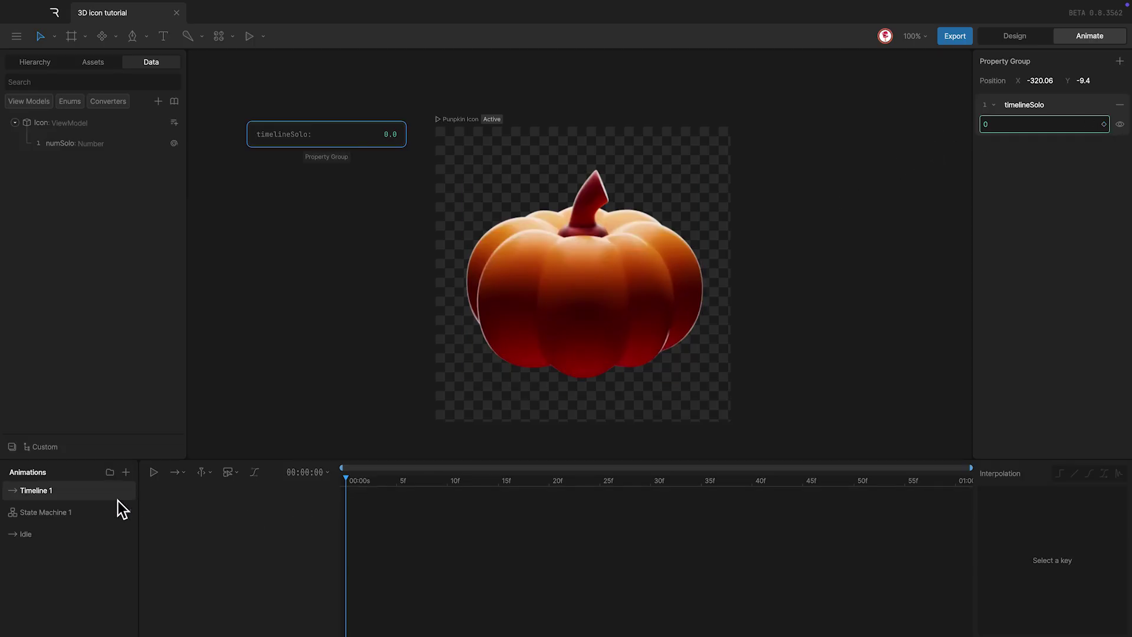
pyautogui.doubleClick(38, 490)
pyautogui.write('Hover')
pyautogui.press('Return')
pyautogui.moveTo(38, 491); pyautogui.dragTo(44, 547)
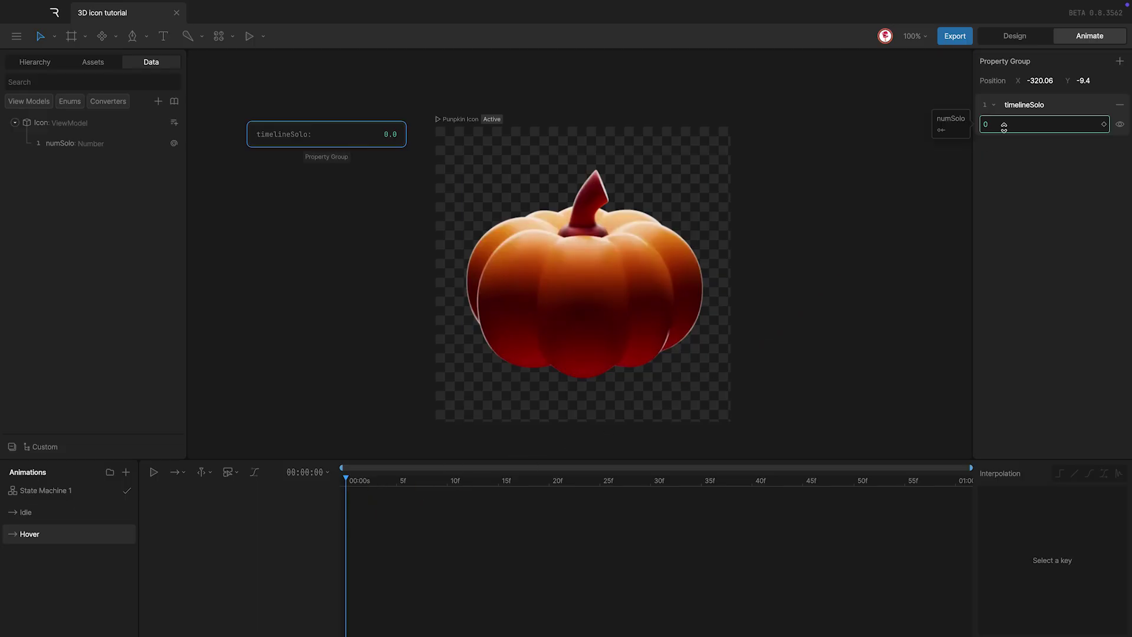
# Key timelineSolo at 0 on frame 0 and at 60 at 01:00 in Hover
pyautogui.click(1104, 124)
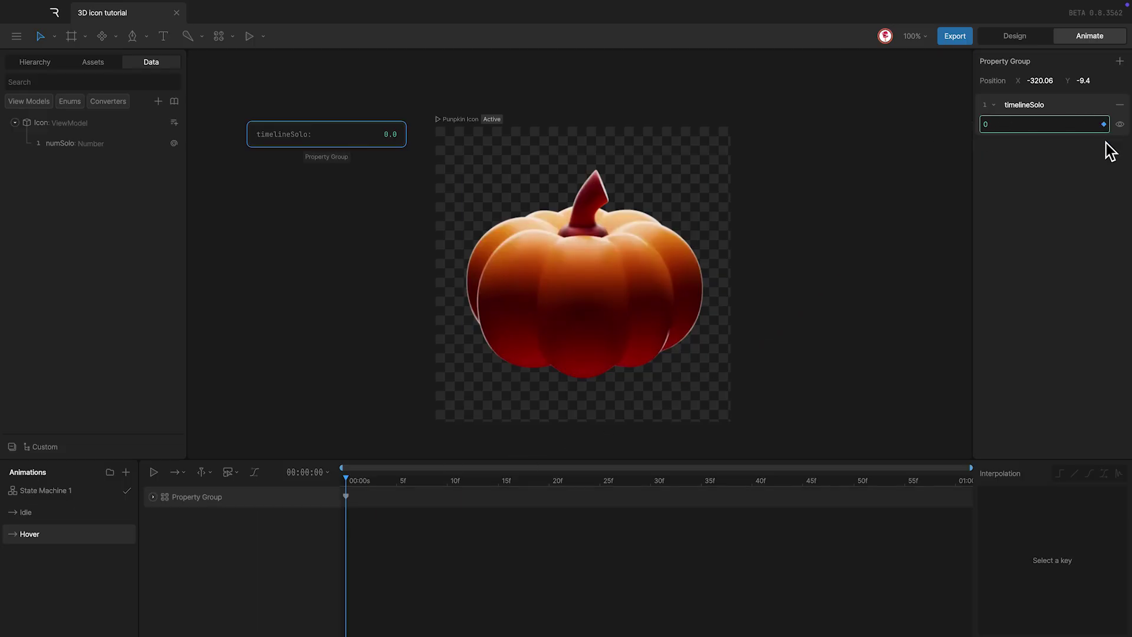
pyautogui.moveTo(774, 484); pyautogui.dragTo(975, 475)
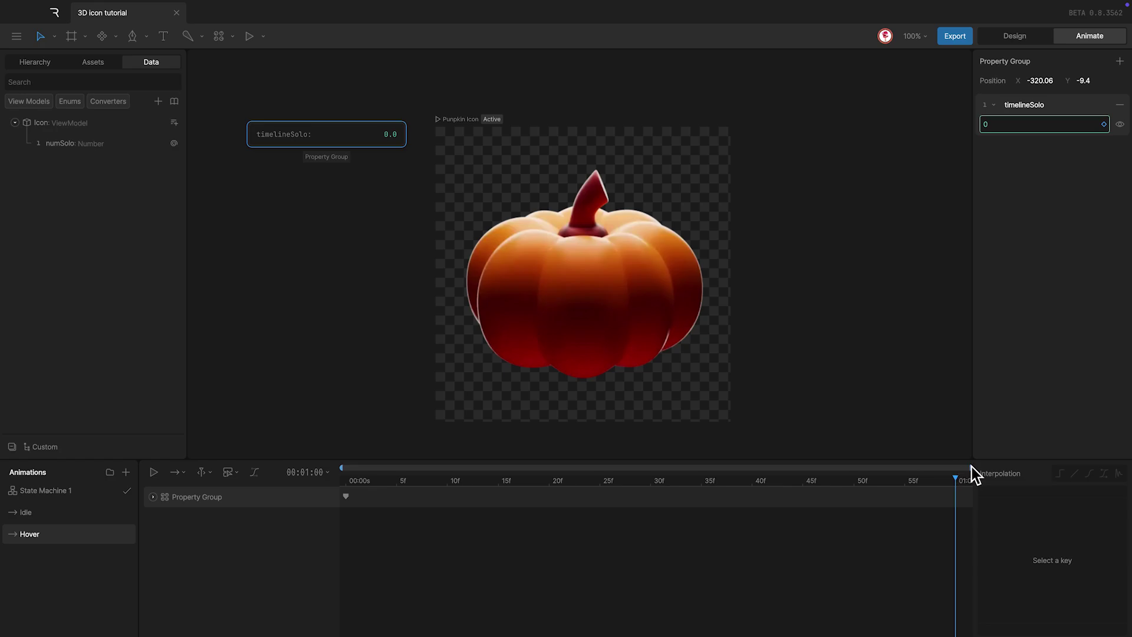
pyautogui.doubleClick(996, 124)
pyautogui.write('60')
pyautogui.press('Return')
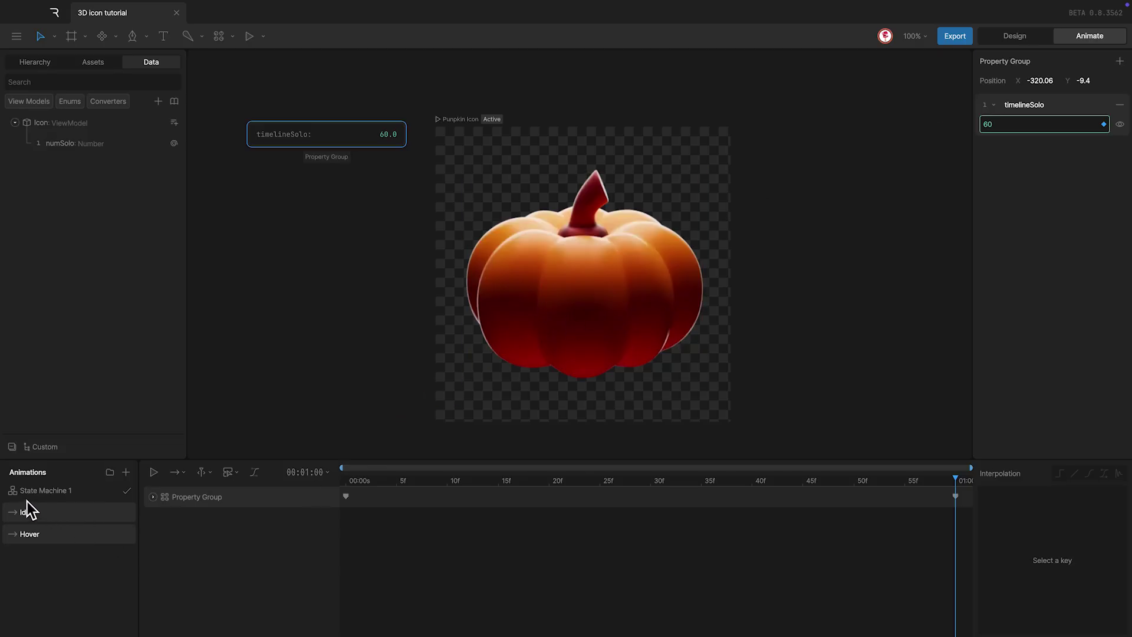
# Place the Hover animation as a state in State Machine 1 and connect Idle to Hover
pyautogui.click(51, 493)
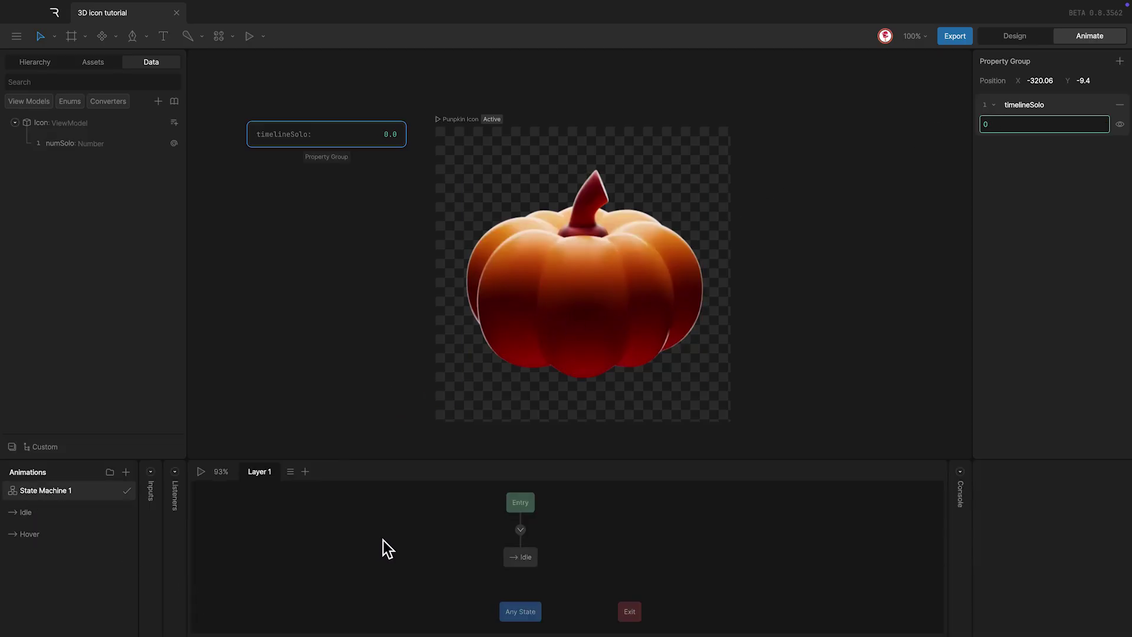
pyautogui.moveTo(72, 533); pyautogui.dragTo(686, 566)
pyautogui.moveTo(542, 557)
pyautogui.mouseDown()
pyautogui.moveTo(657, 554)
pyautogui.moveTo(579, 566)
pyautogui.moveTo(534, 558)
pyautogui.mouseUp()
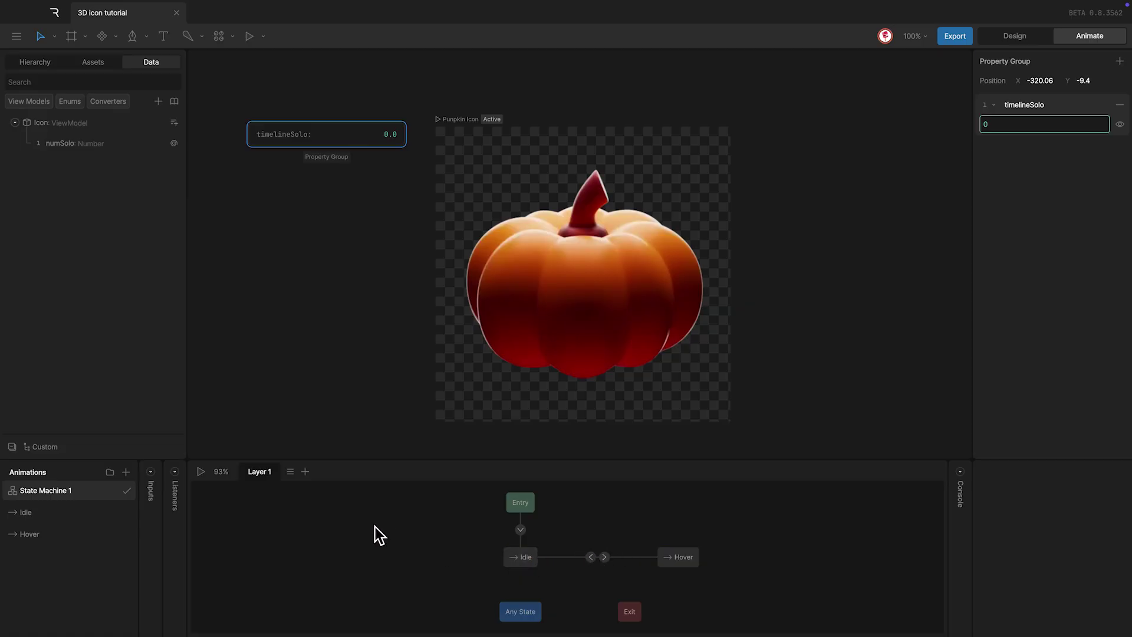
# Add a Boolean property named isHover to the Icon view model
pyautogui.click(173, 123)
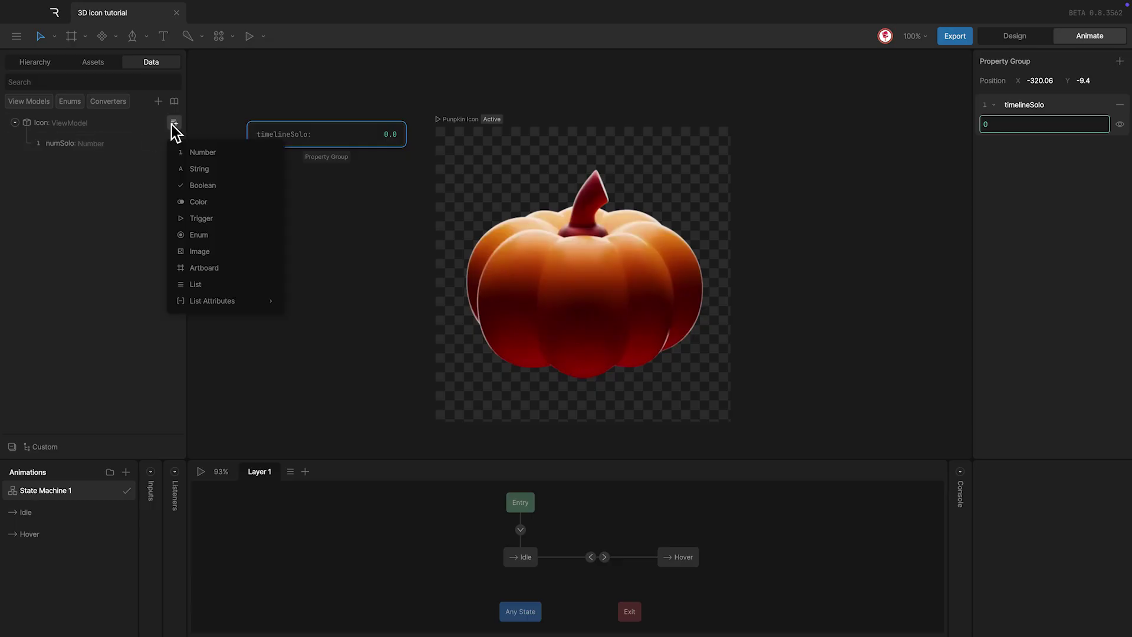
pyautogui.click(193, 186)
pyautogui.click(198, 188)
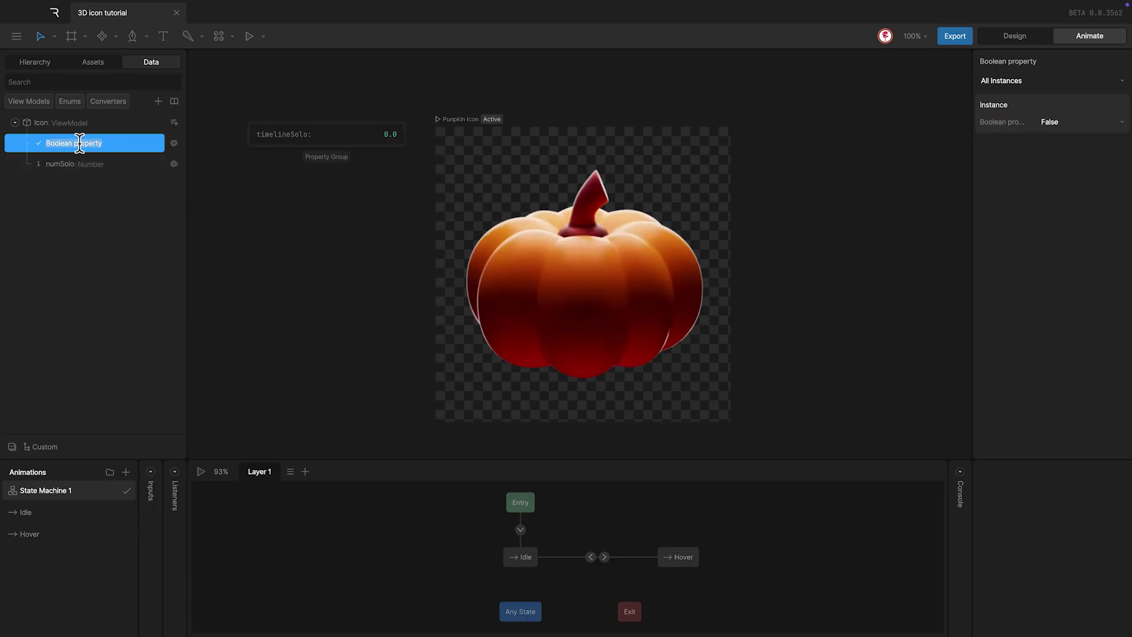
pyautogui.write('isHover')
pyautogui.press('Return')
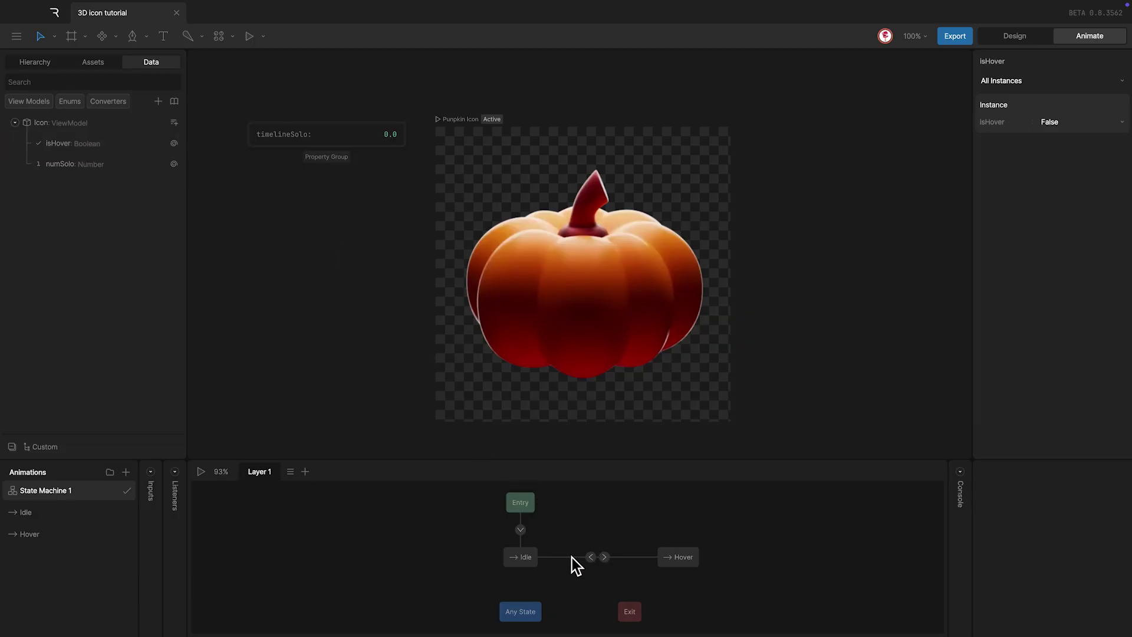
# Make the Idle to Hover transition require isHover to be true
pyautogui.click(605, 557)
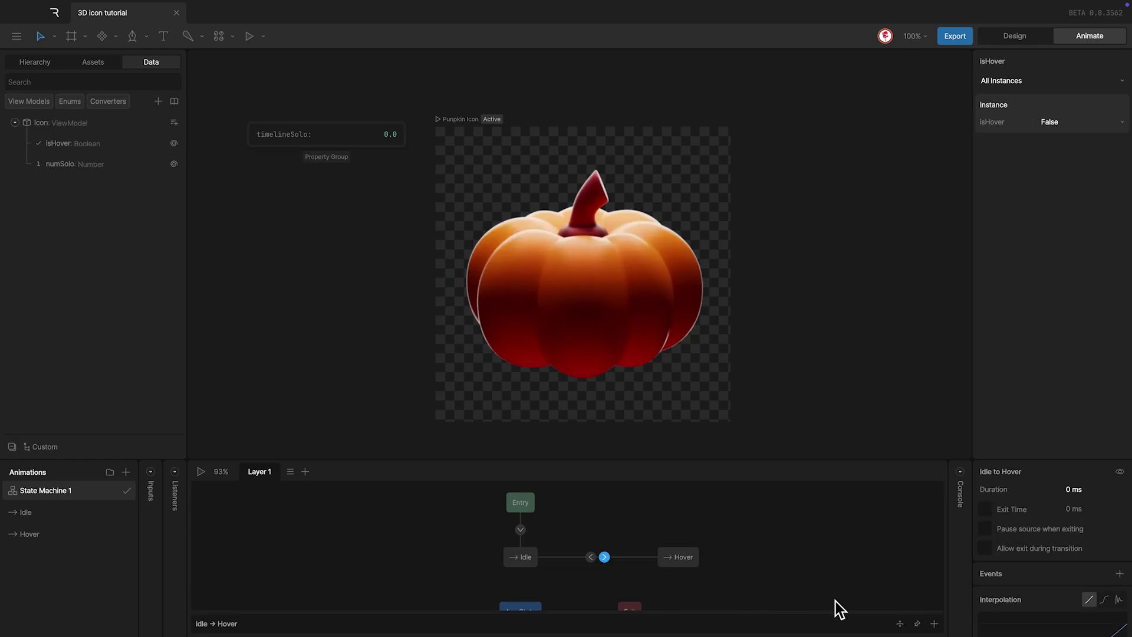
pyautogui.click(935, 624)
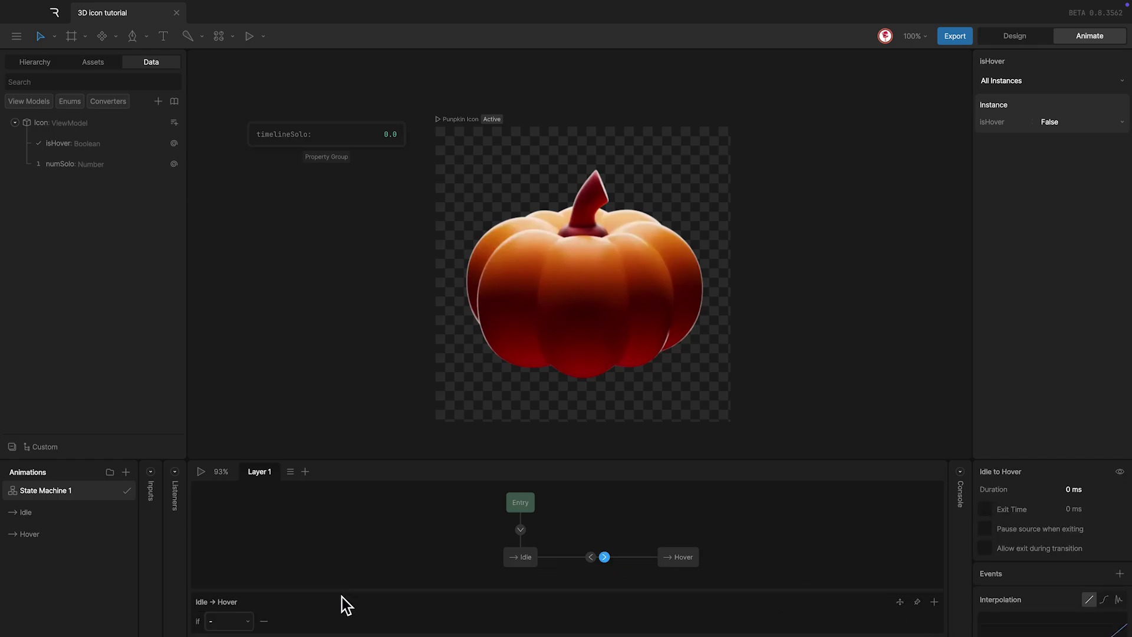
pyautogui.click(237, 624)
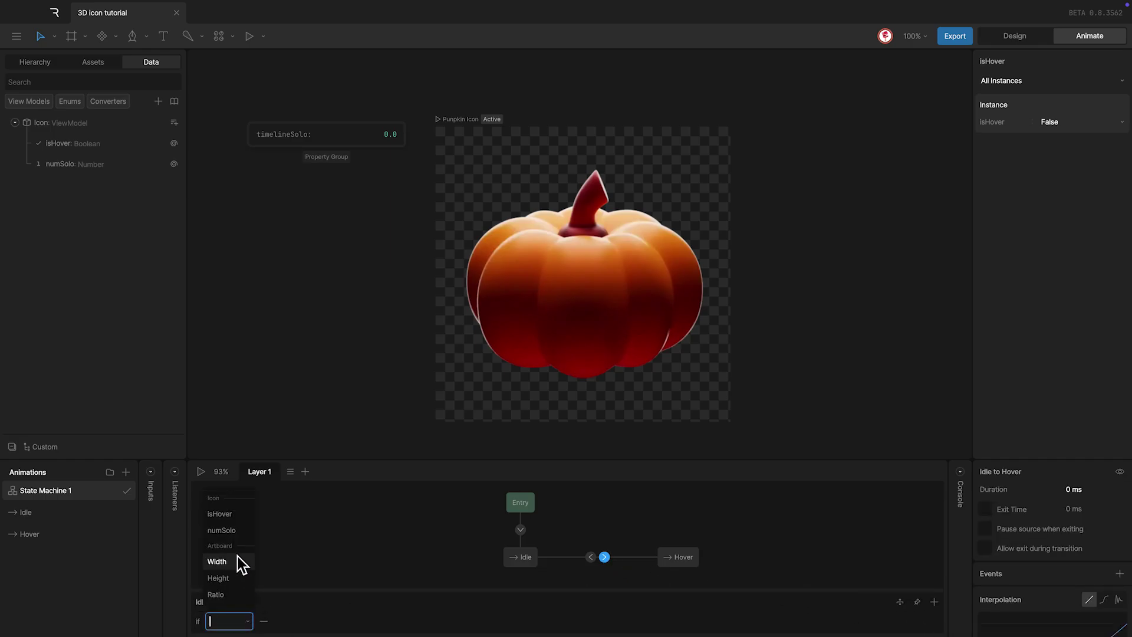
pyautogui.click(226, 516)
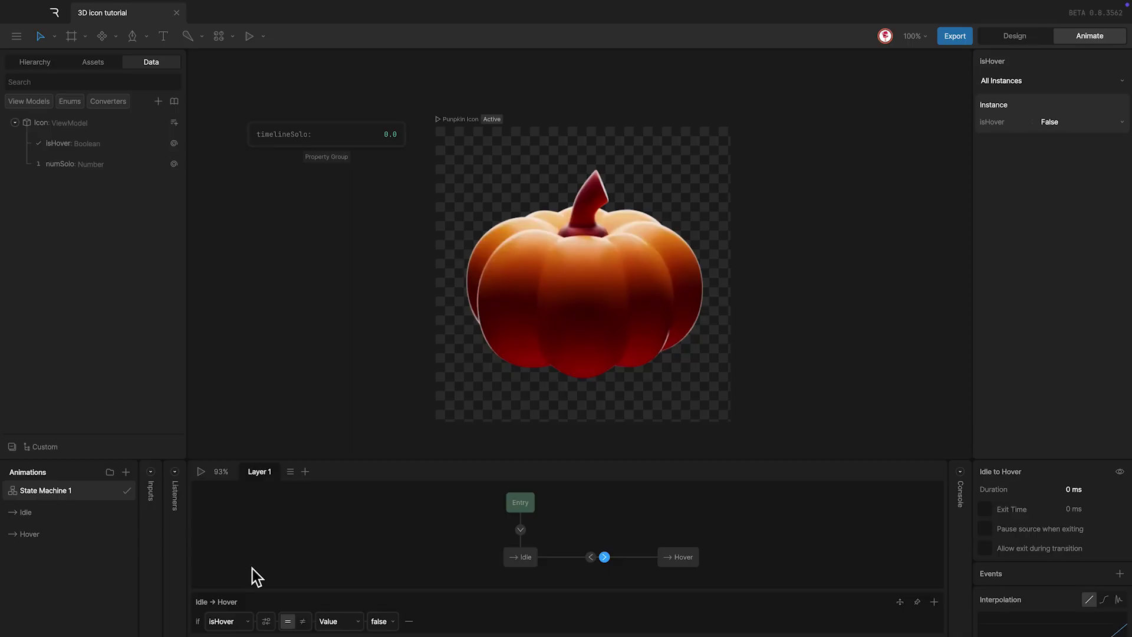
pyautogui.click(377, 622)
pyautogui.click(375, 607)
# Give the Hover to Idle transition an isHover condition that fires when false
pyautogui.click(589, 558)
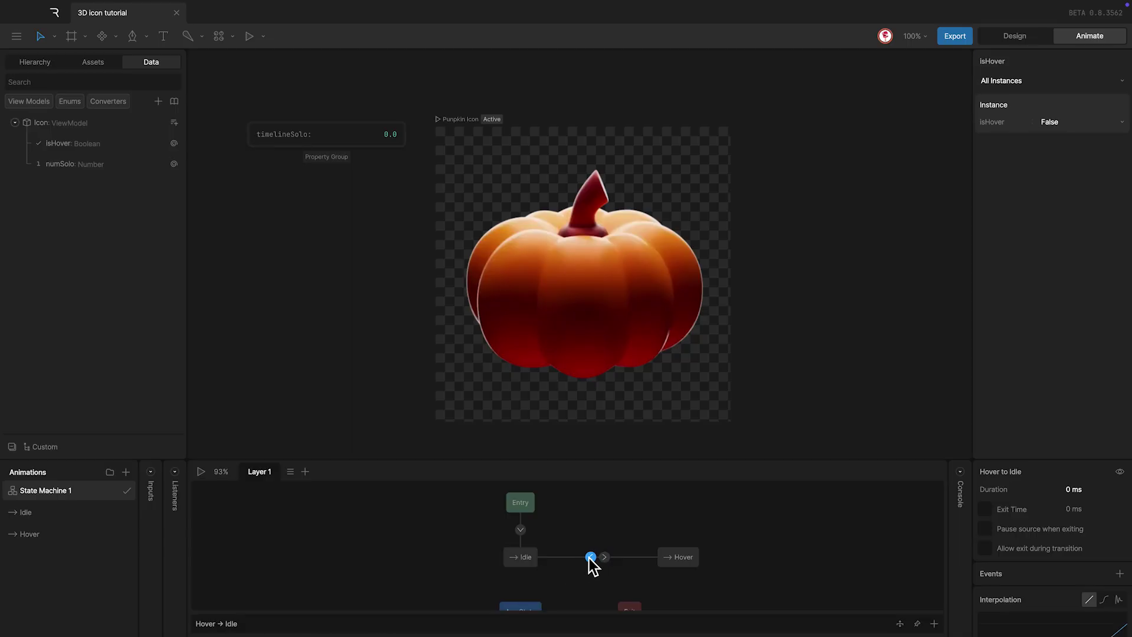
pyautogui.click(934, 623)
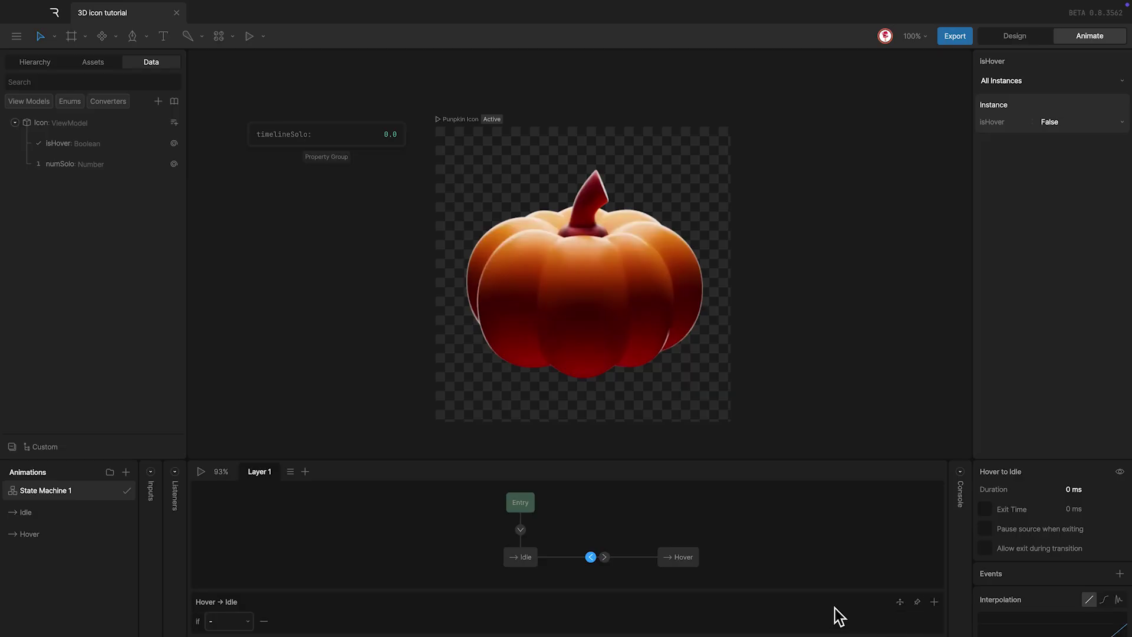
pyautogui.click(233, 621)
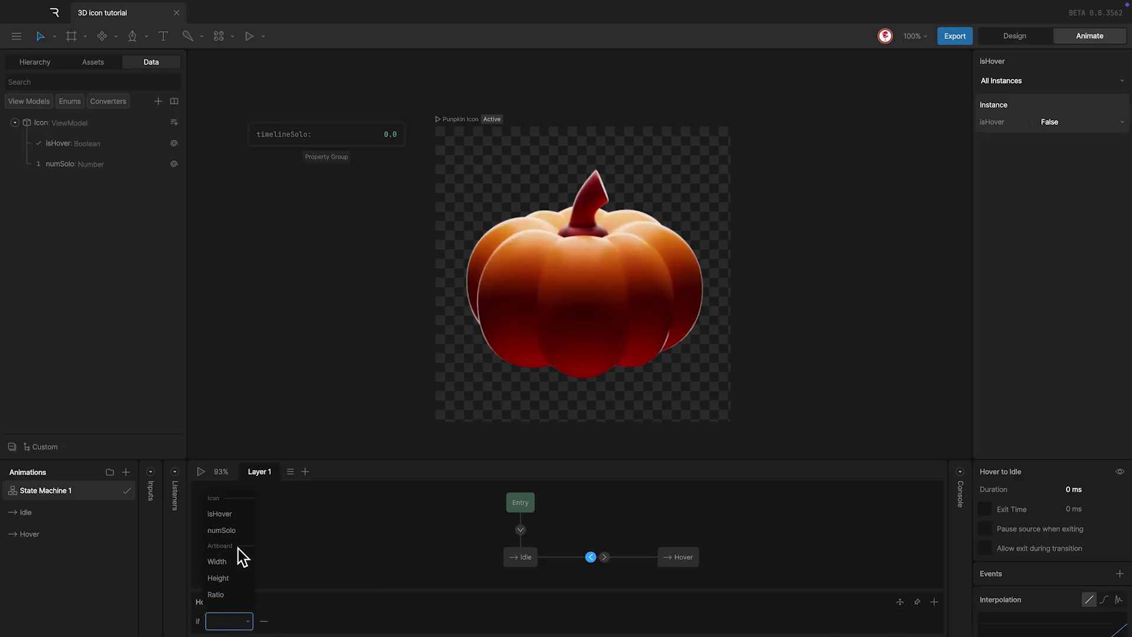
pyautogui.click(237, 520)
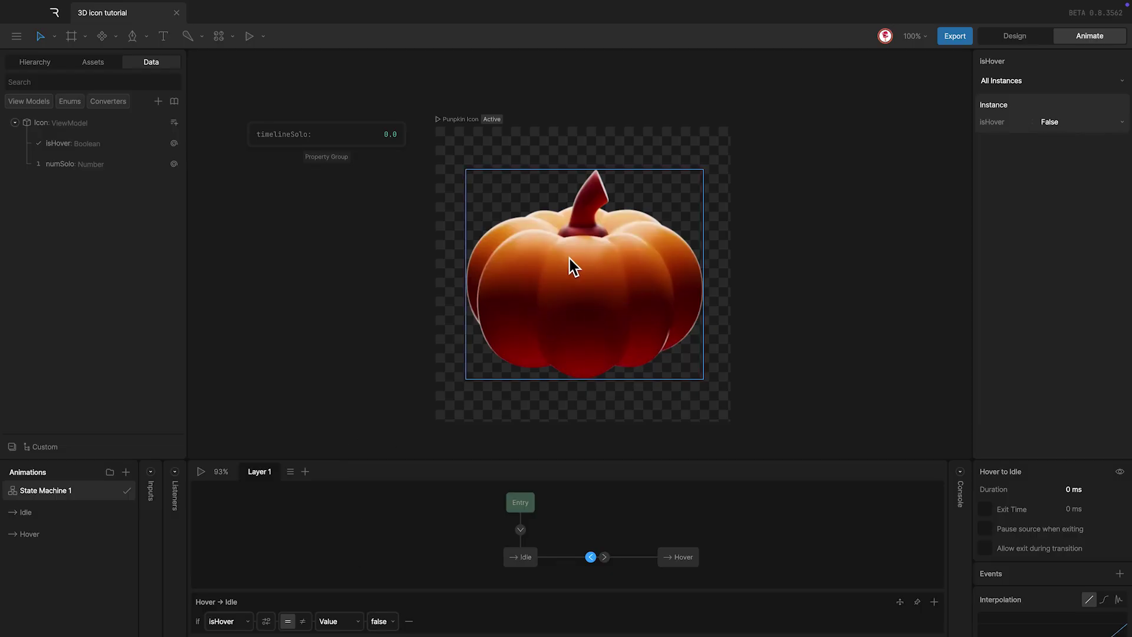
# Draw a fill-less 500×500 rectangle covering the artboard and name it Hitbox
pyautogui.click(175, 472)
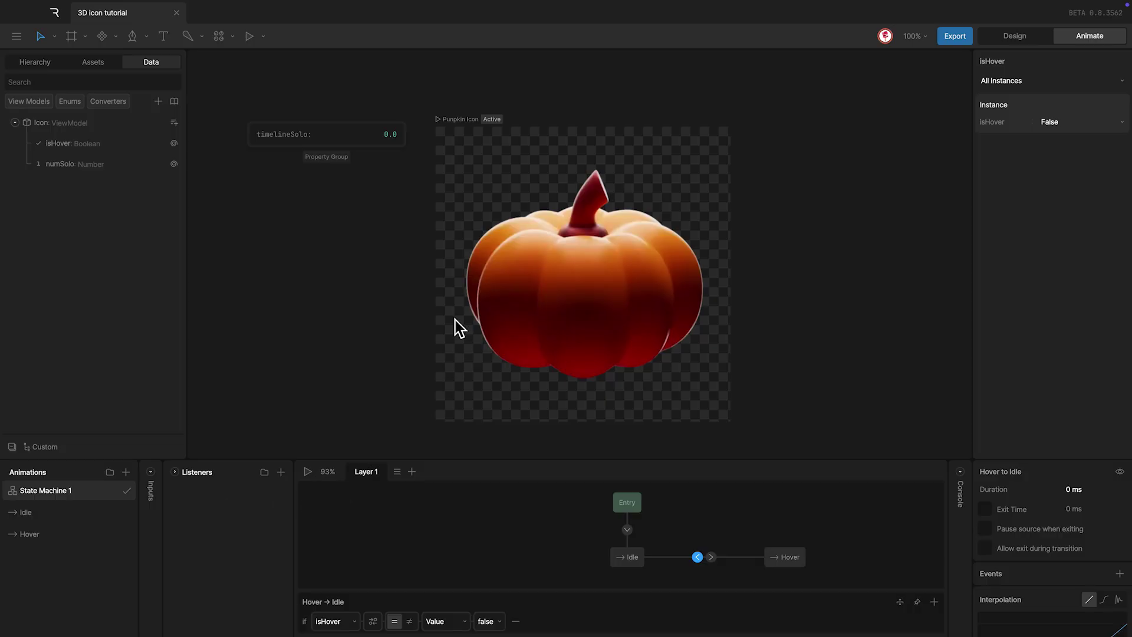
pyautogui.press('Tab')
pyautogui.press('r')
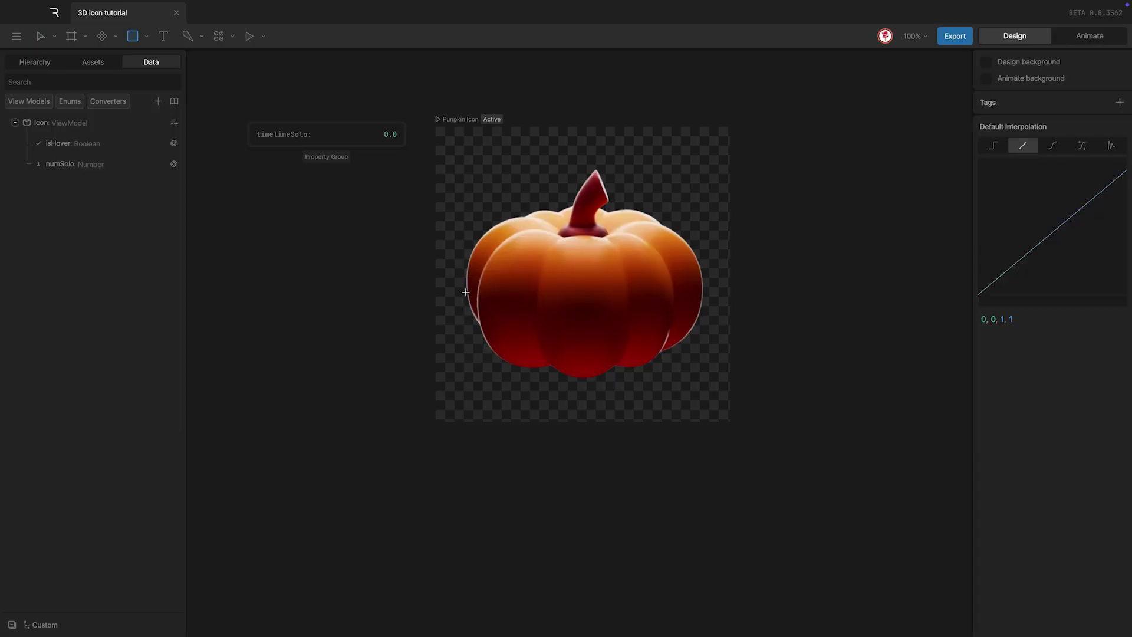
pyautogui.moveTo(444, 143); pyautogui.dragTo(697, 381)
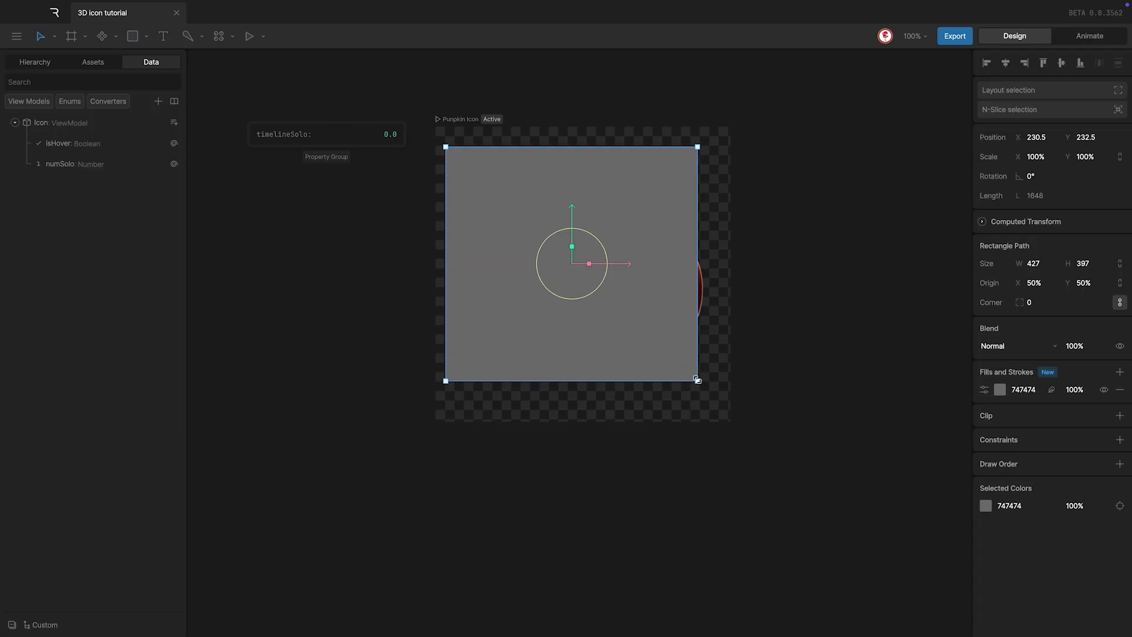
pyautogui.moveTo(537, 309); pyautogui.dragTo(529, 292)
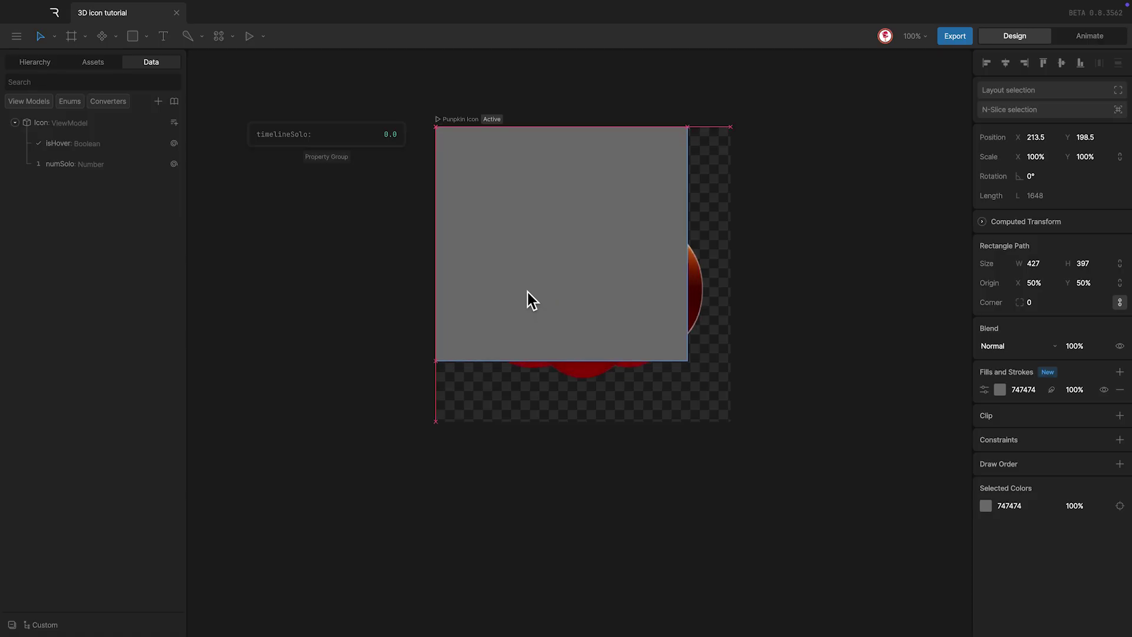
pyautogui.moveTo(686, 359); pyautogui.dragTo(731, 422)
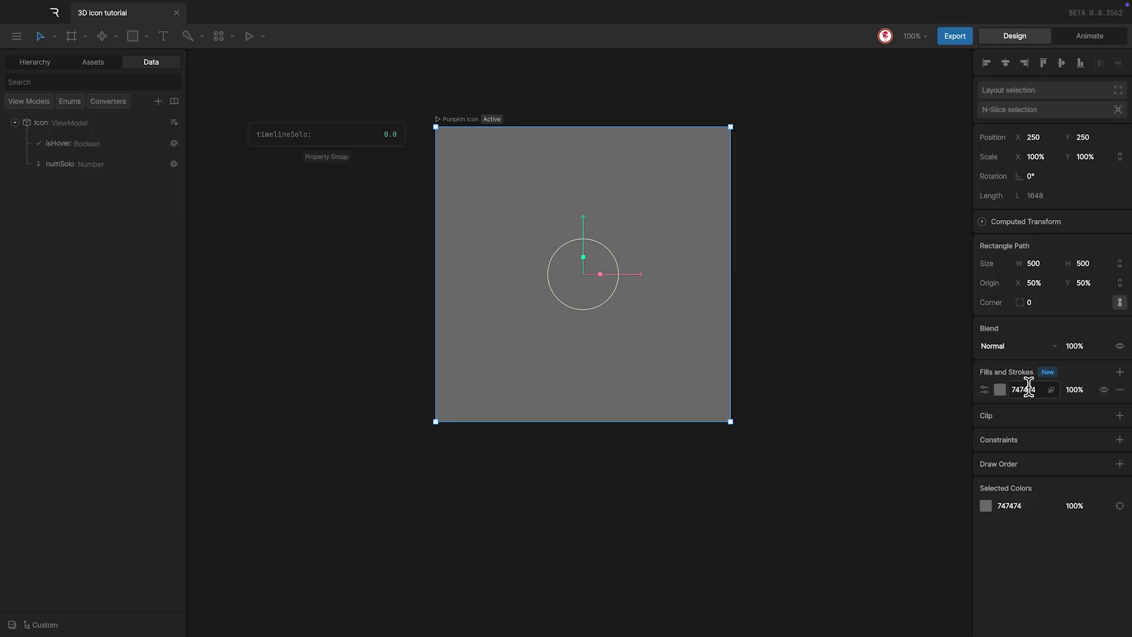
pyautogui.click(1120, 389)
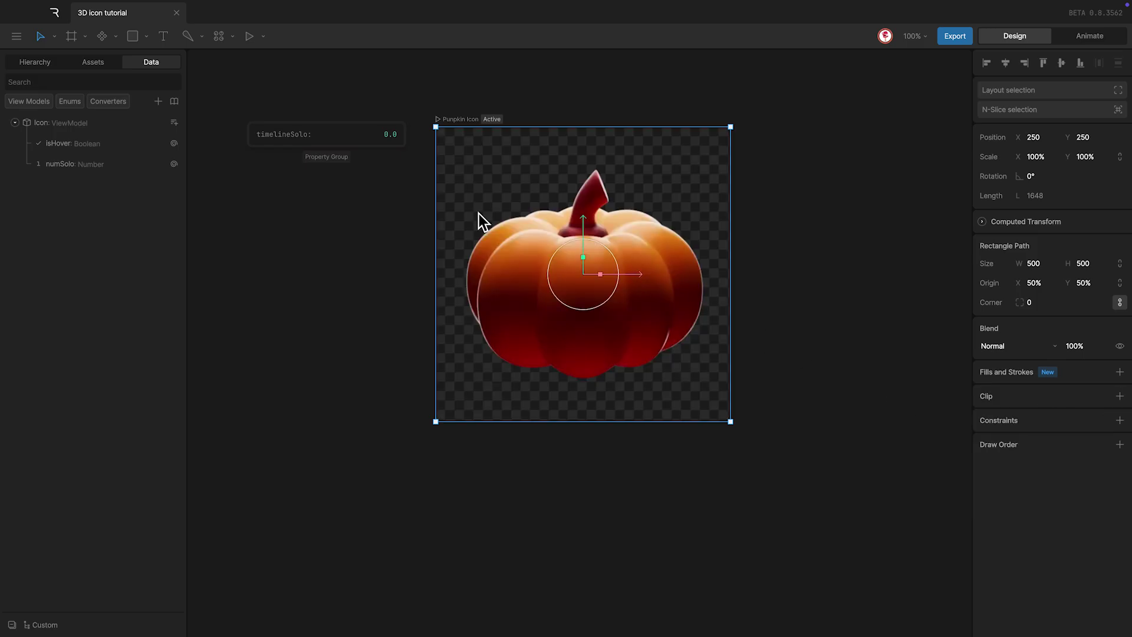
pyautogui.click(50, 64)
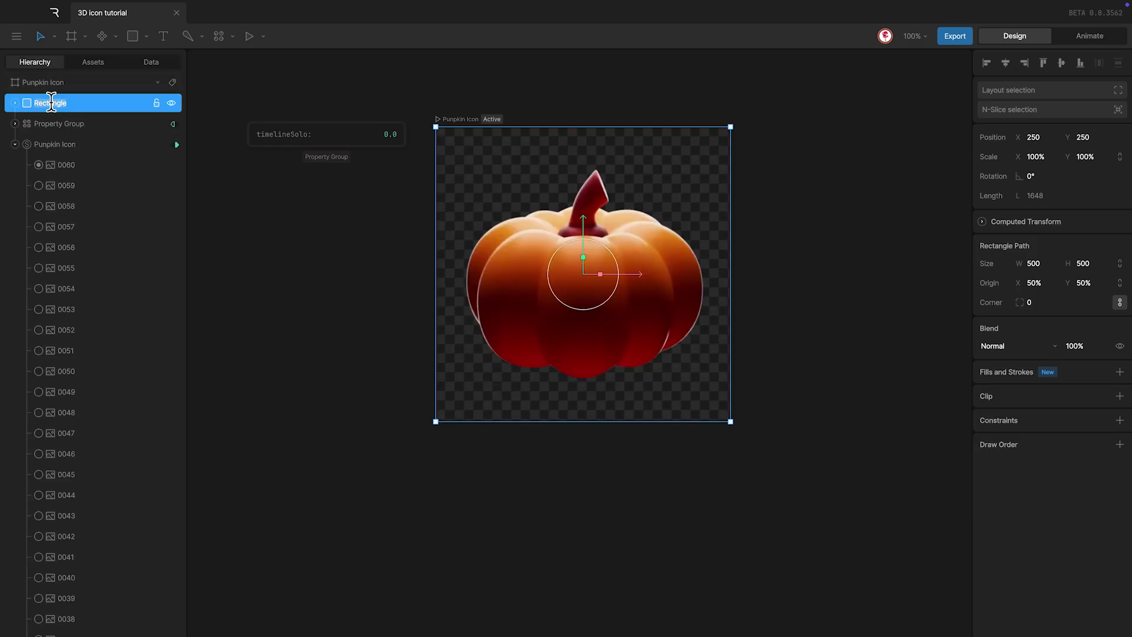
pyautogui.write('Hitbox')
pyautogui.press('Return')
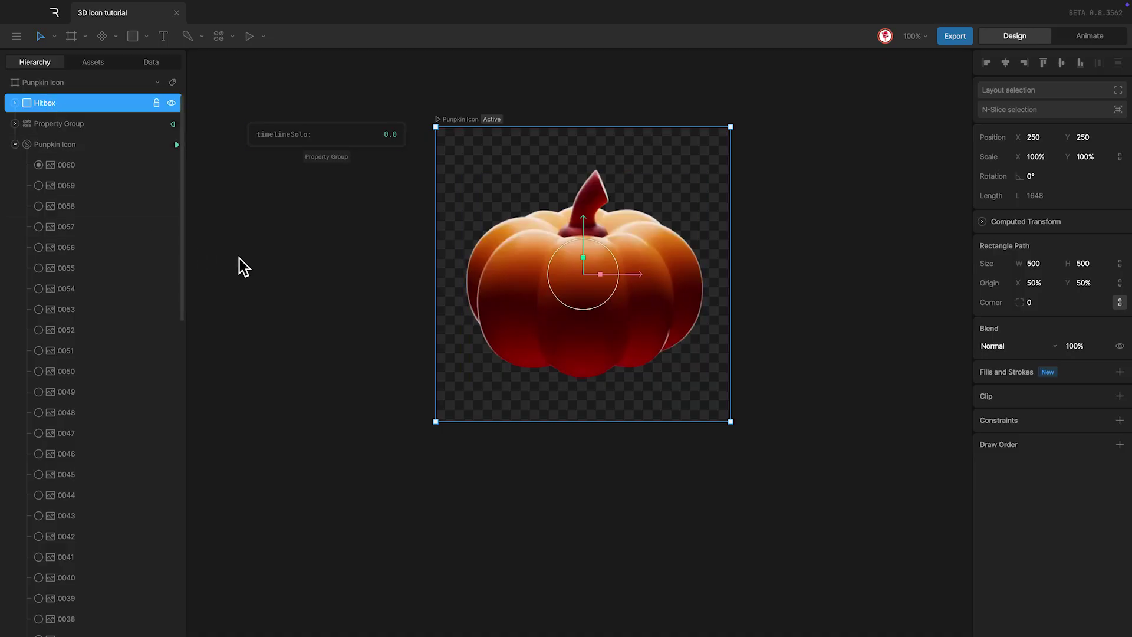
# Add a Hitbox listener that sets isHover to true on Pointer Enter
pyautogui.press('Tab')
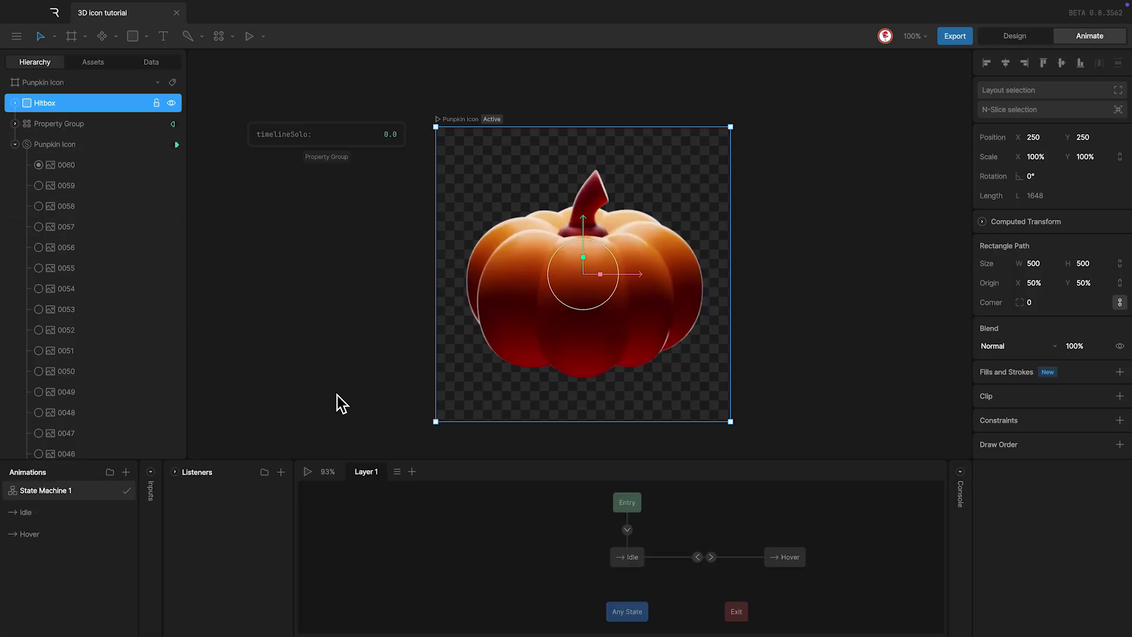
pyautogui.click(281, 472)
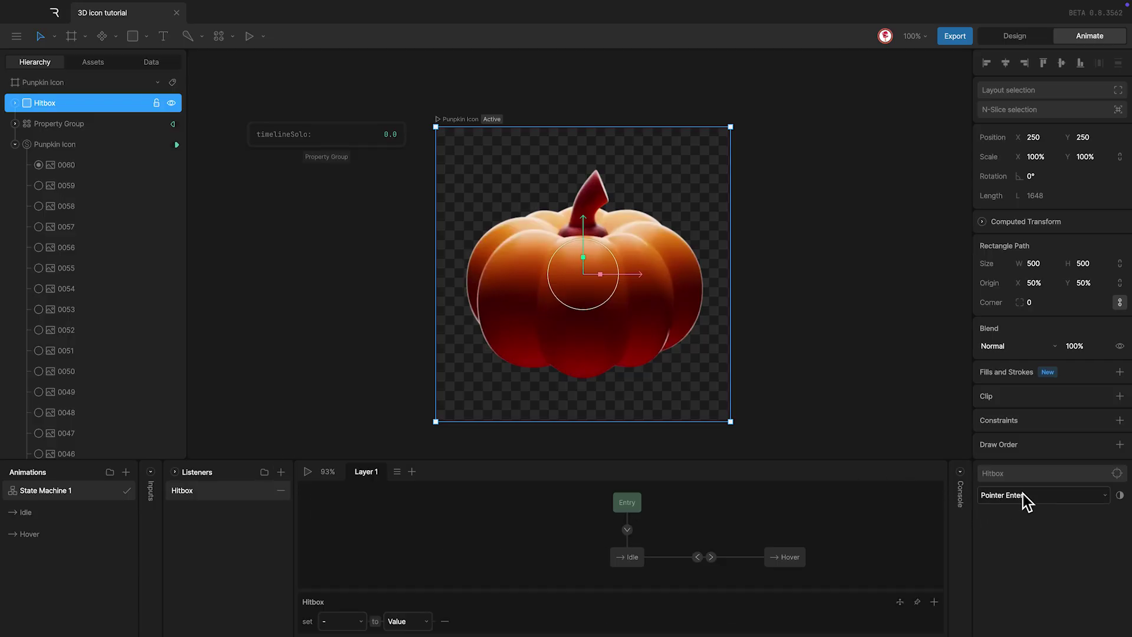
pyautogui.click(341, 621)
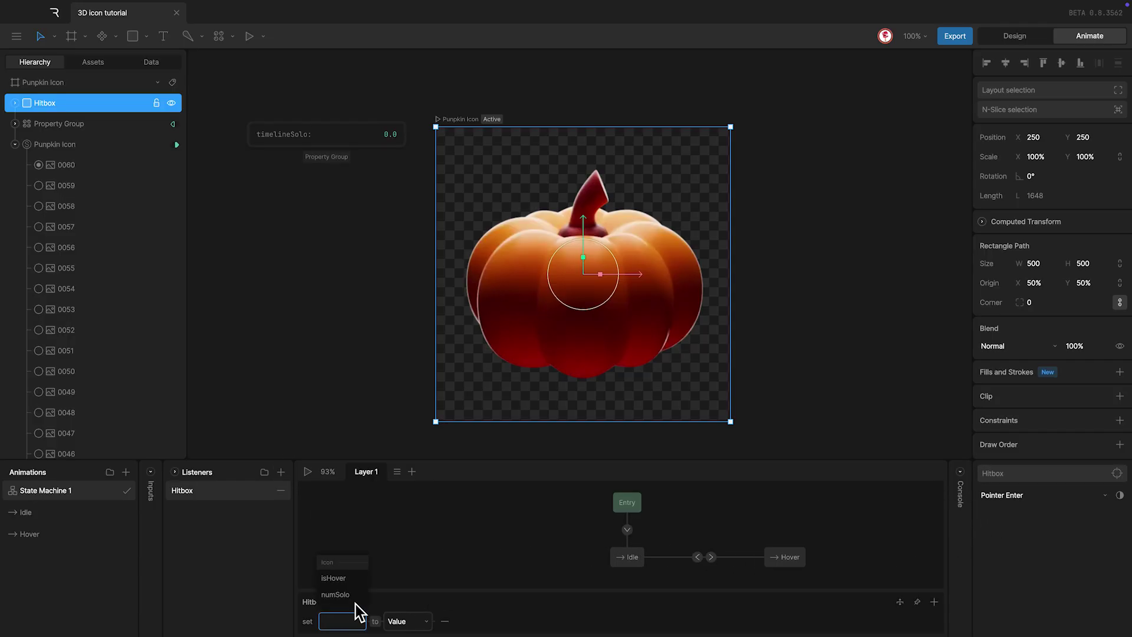
pyautogui.click(348, 578)
pyautogui.click(450, 623)
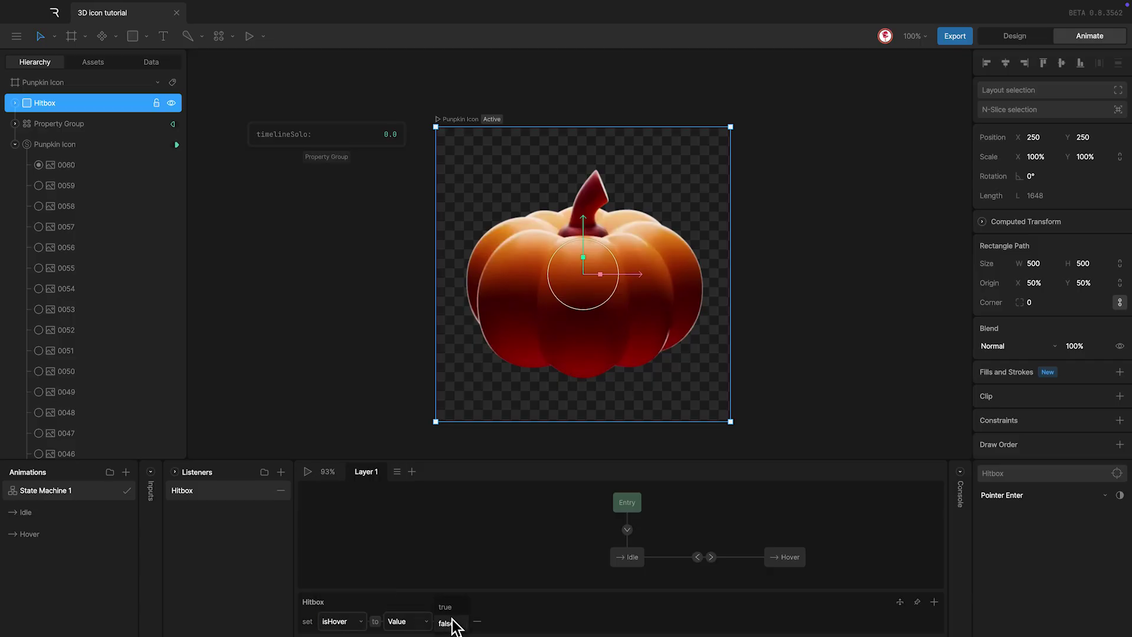
pyautogui.click(448, 607)
# Add a Pointer Exit listener that sets isHover false, then play to test hovering
pyautogui.click(280, 473)
pyautogui.click(1004, 495)
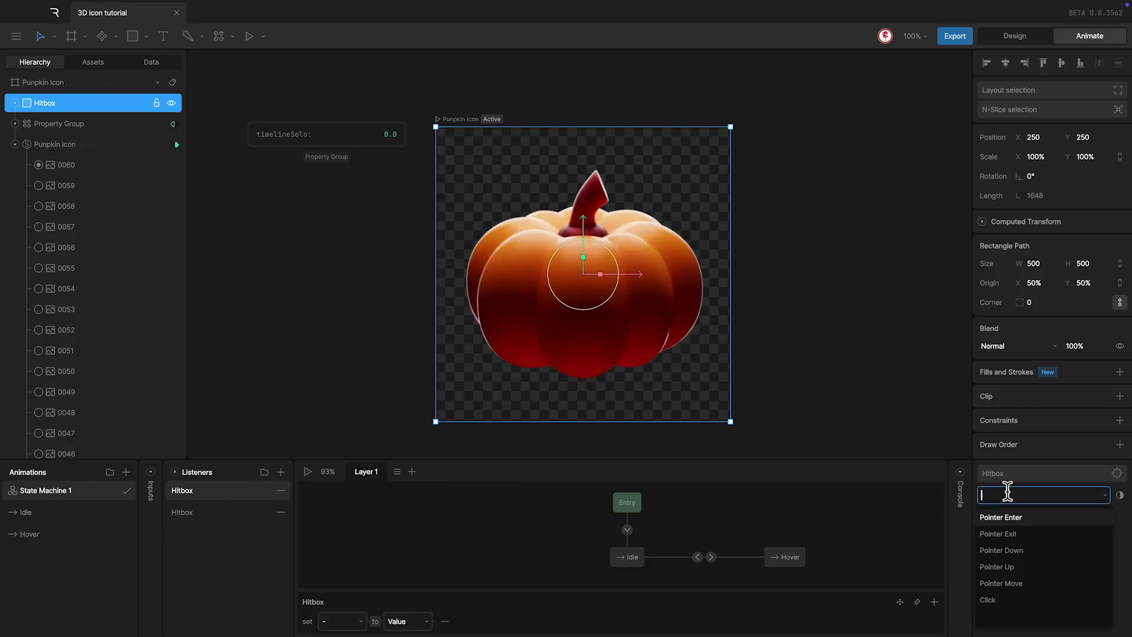
pyautogui.click(1024, 533)
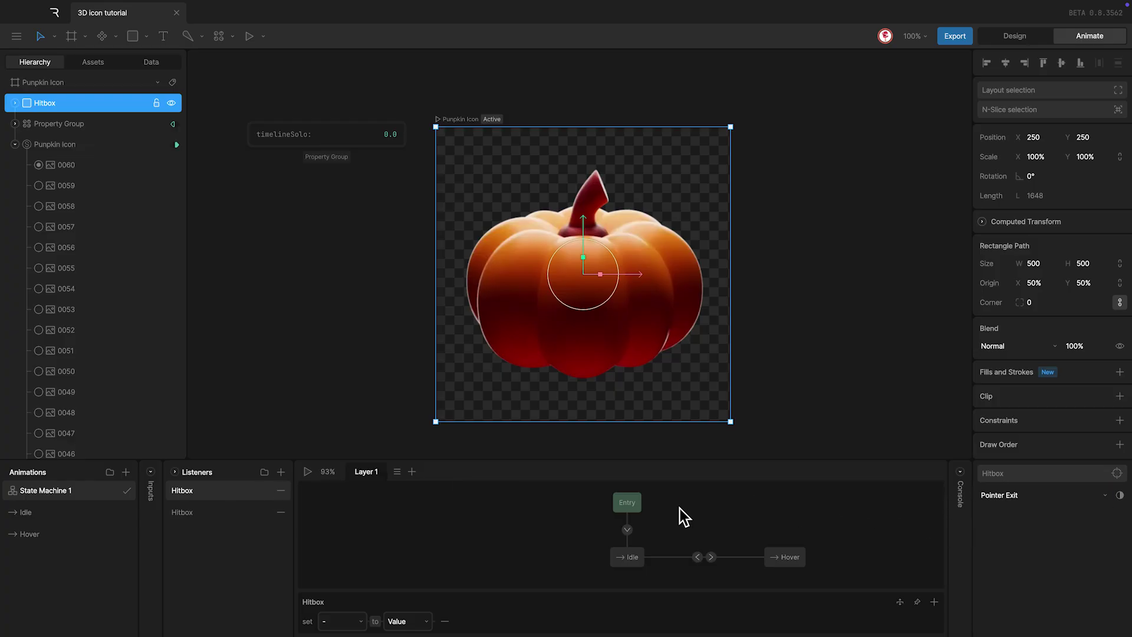
pyautogui.click(347, 621)
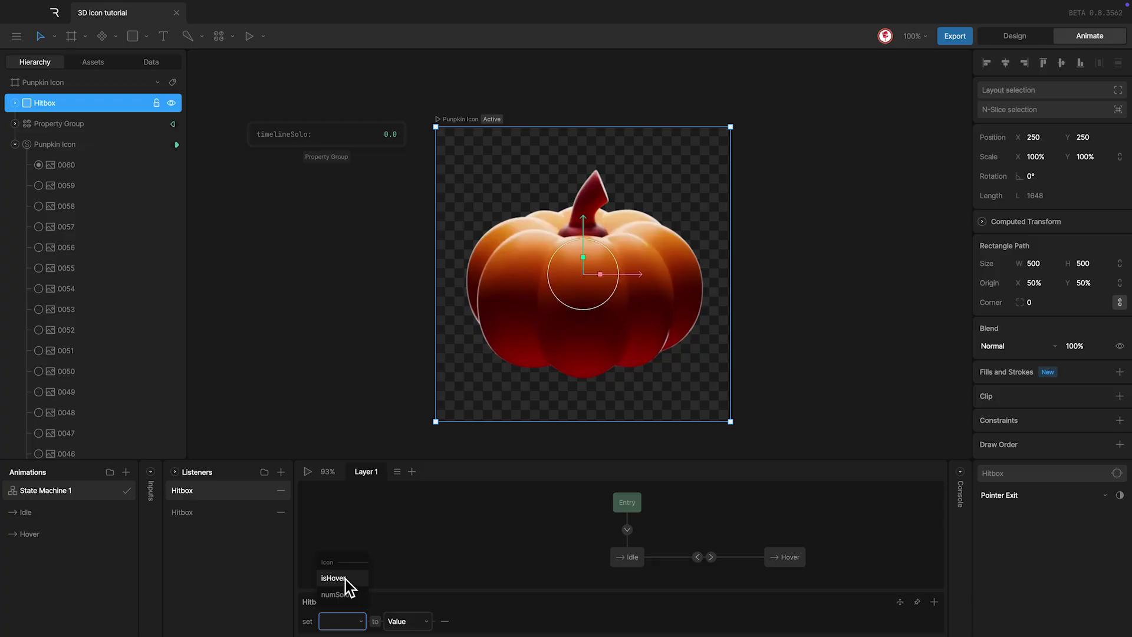
pyautogui.click(346, 579)
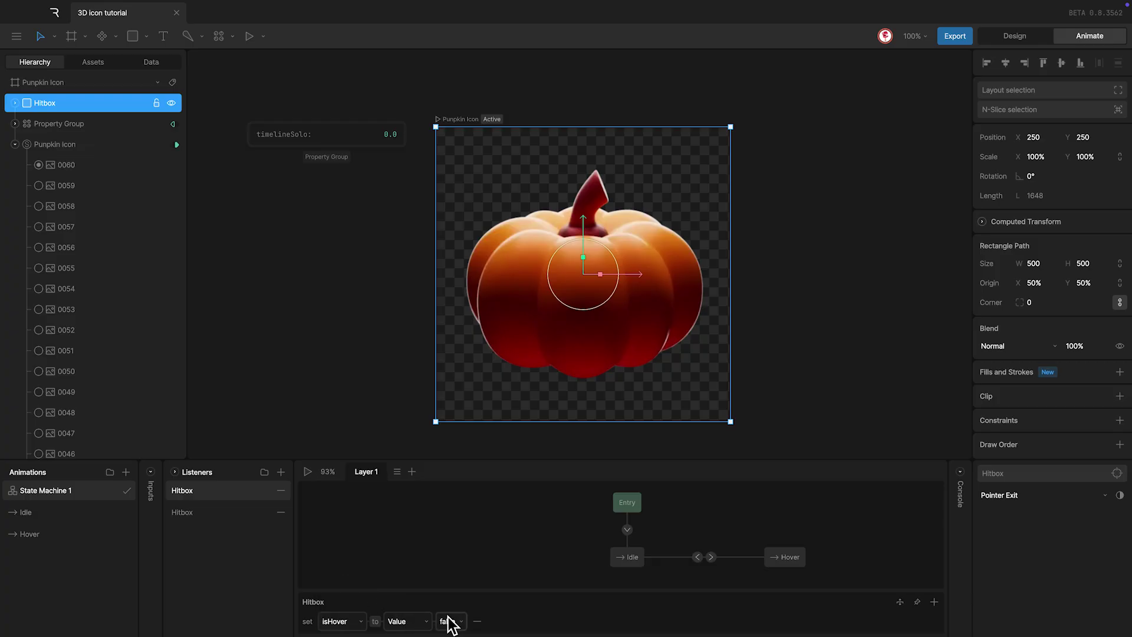
pyautogui.press('space')
pyautogui.moveTo(573, 286)
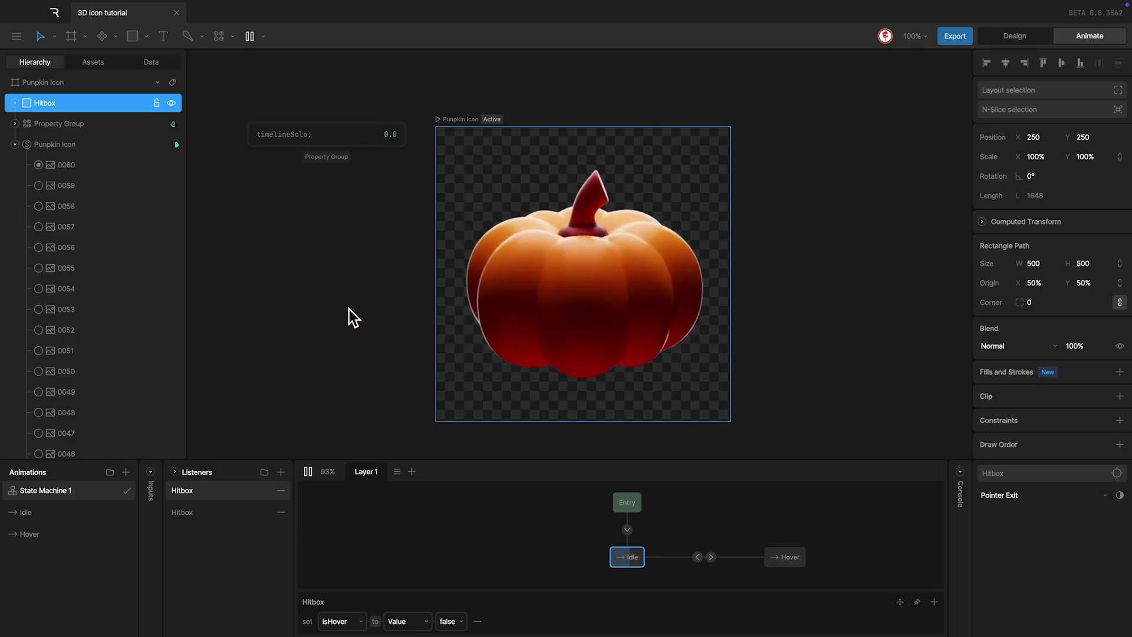
pyautogui.press('space')
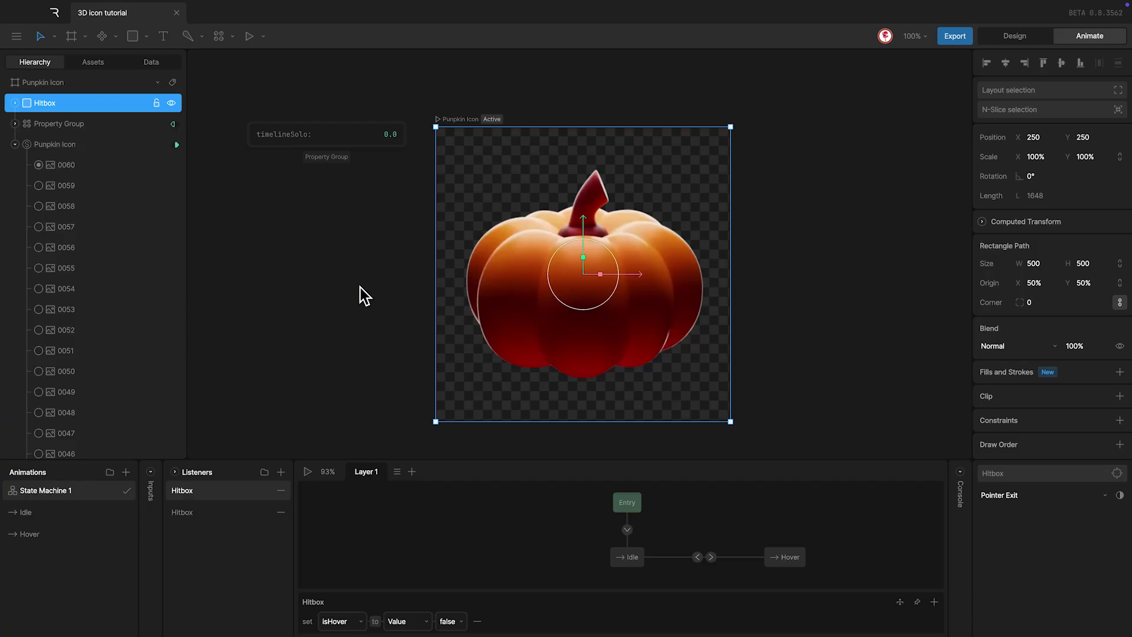
pyautogui.press('space')
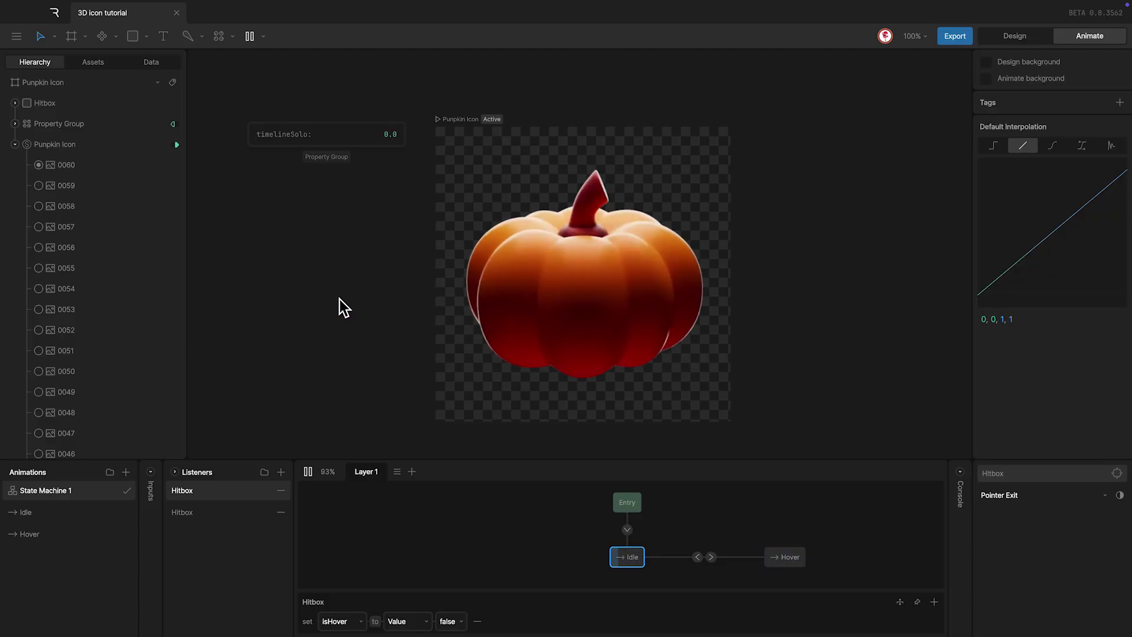
# Enable Exit Time at 100% on the Hover to Idle transition and test the playback
pyautogui.press('space')
pyautogui.click(698, 558)
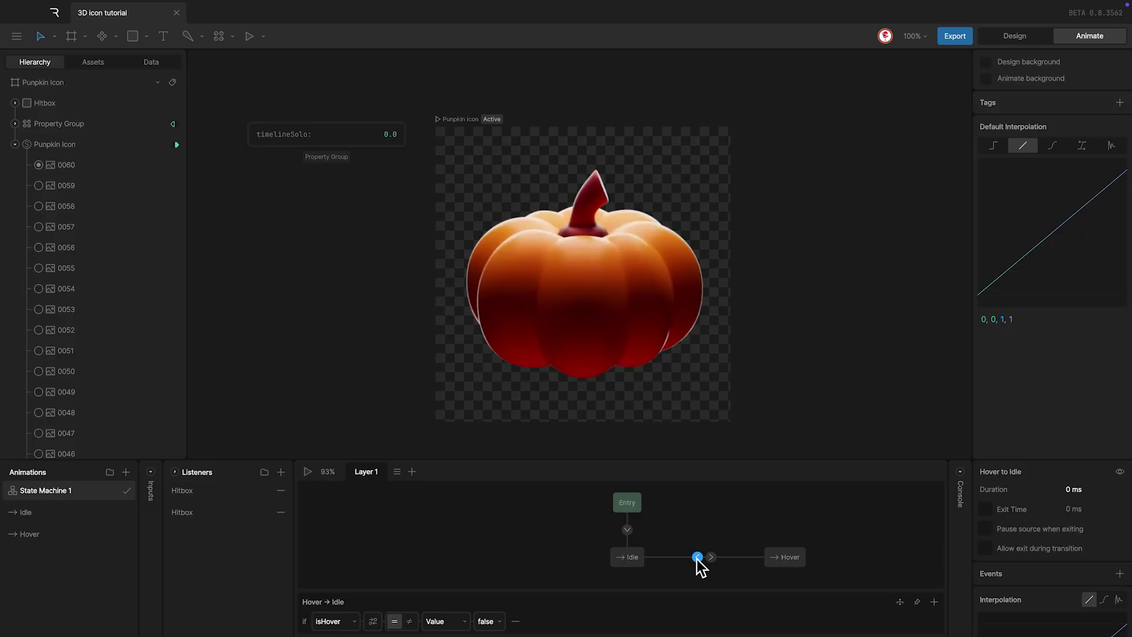
pyautogui.click(984, 511)
pyautogui.click(1079, 506)
pyautogui.write('100%')
pyautogui.press('Return')
pyautogui.press('space')
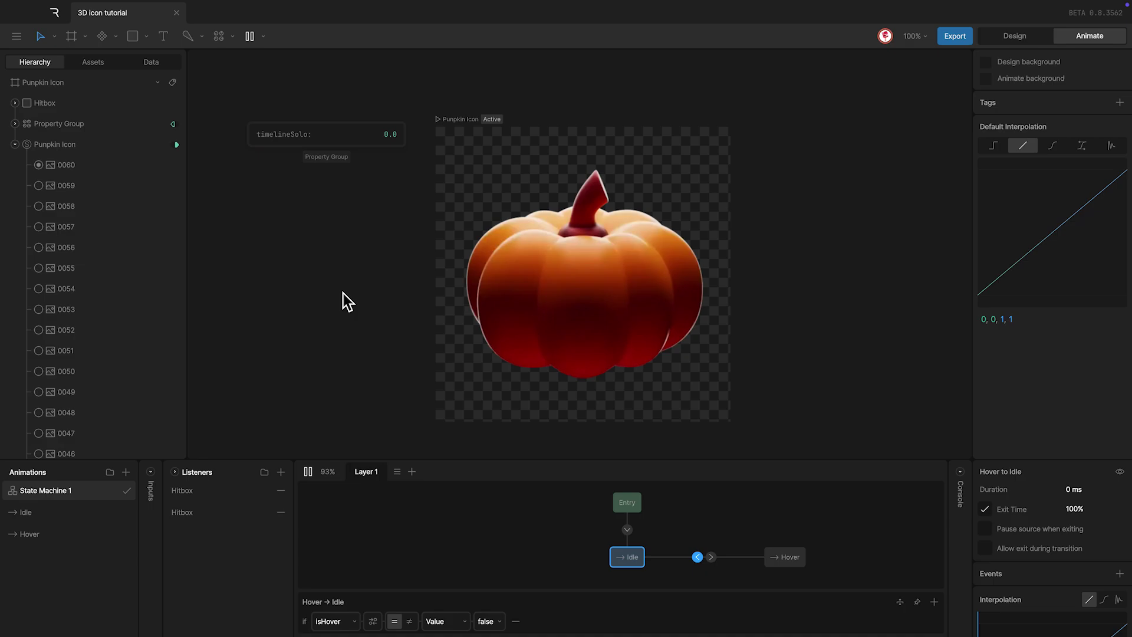
pyautogui.press('space')
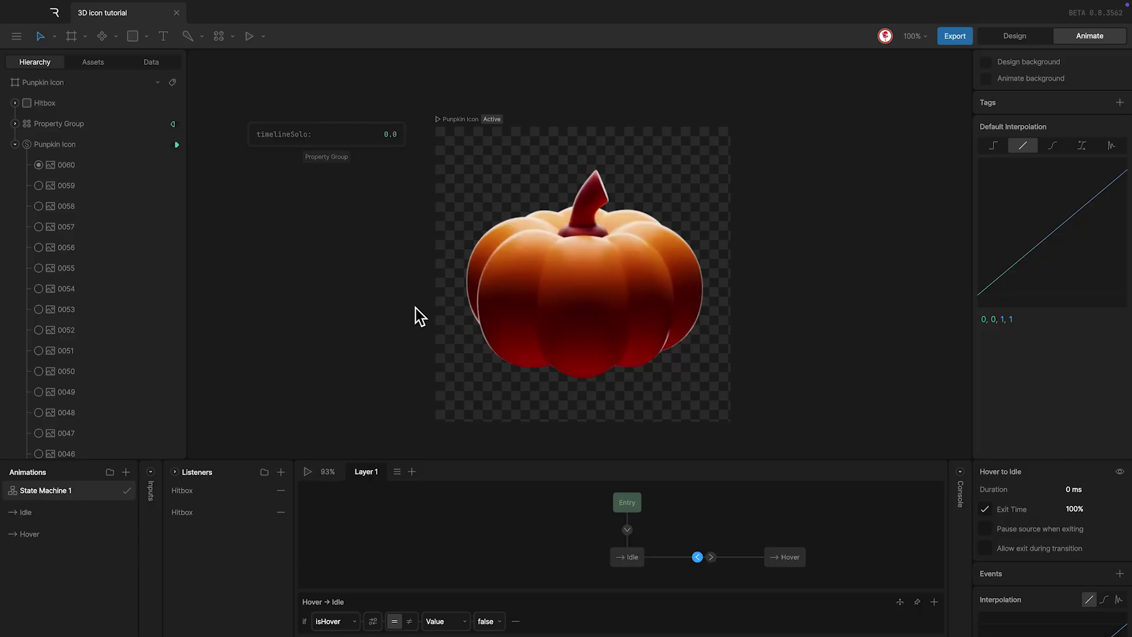
# Create timeline animations IdleScale and HoverScale, then select IdleScale for editing
pyautogui.click(125, 473)
pyautogui.click(132, 498)
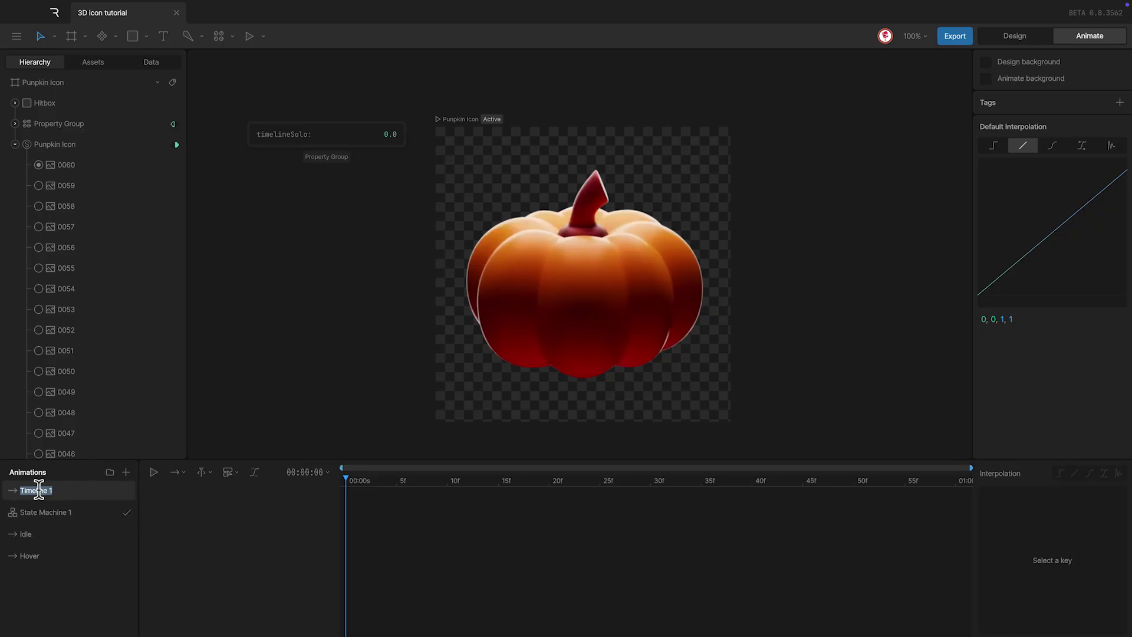
pyautogui.write('IdleScale')
pyautogui.click(125, 472)
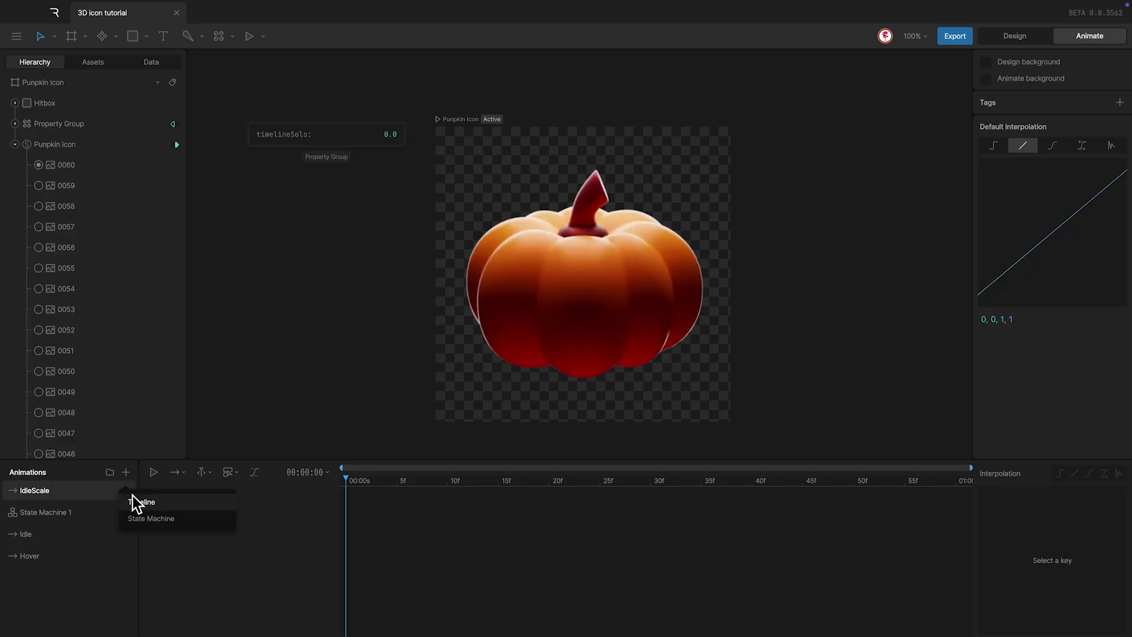
pyautogui.click(135, 498)
pyautogui.write('HoverScale')
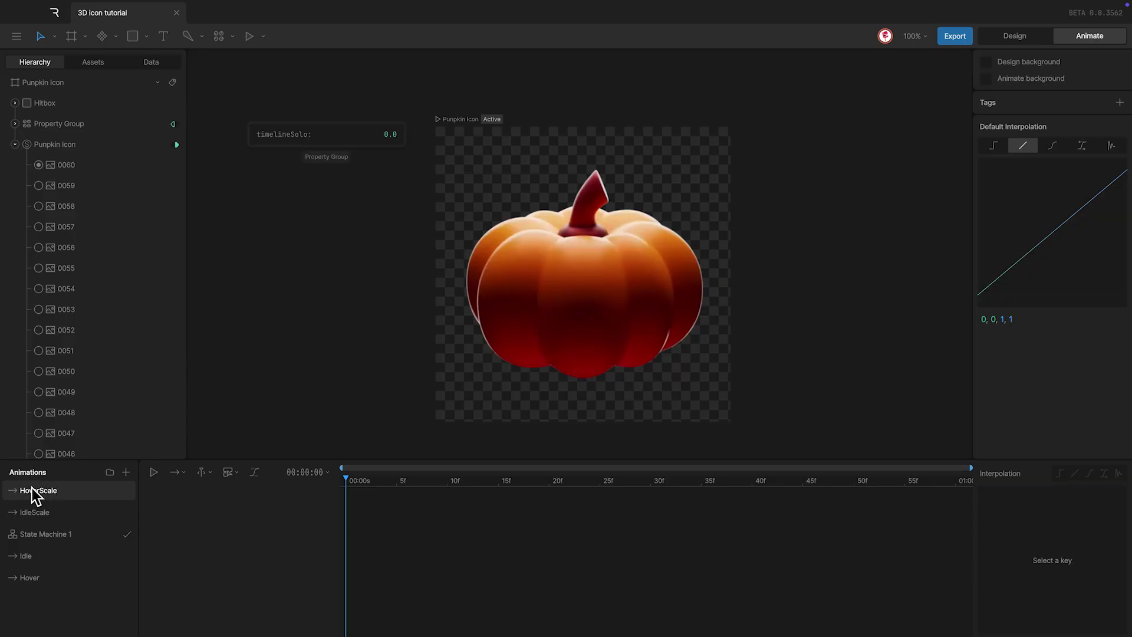
pyautogui.click(47, 511)
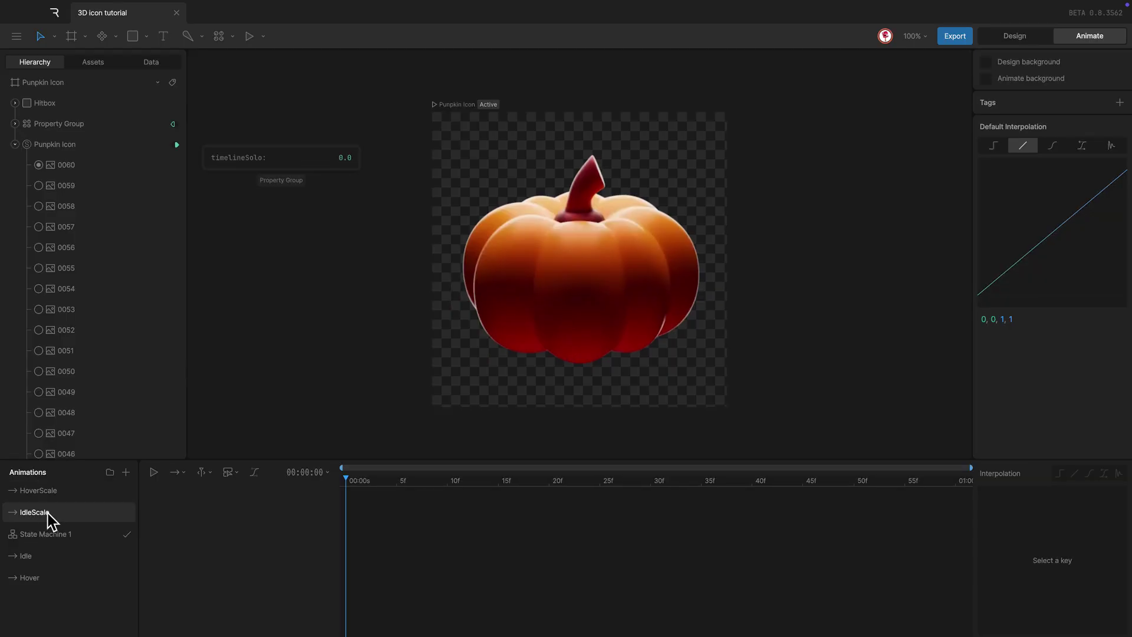
# Group the Punkin Icon and Hitbox layers into a group named Icon
pyautogui.click(14, 145)
pyautogui.keyDown('shift'); pyautogui.click(59, 103); pyautogui.keyUp('shift')
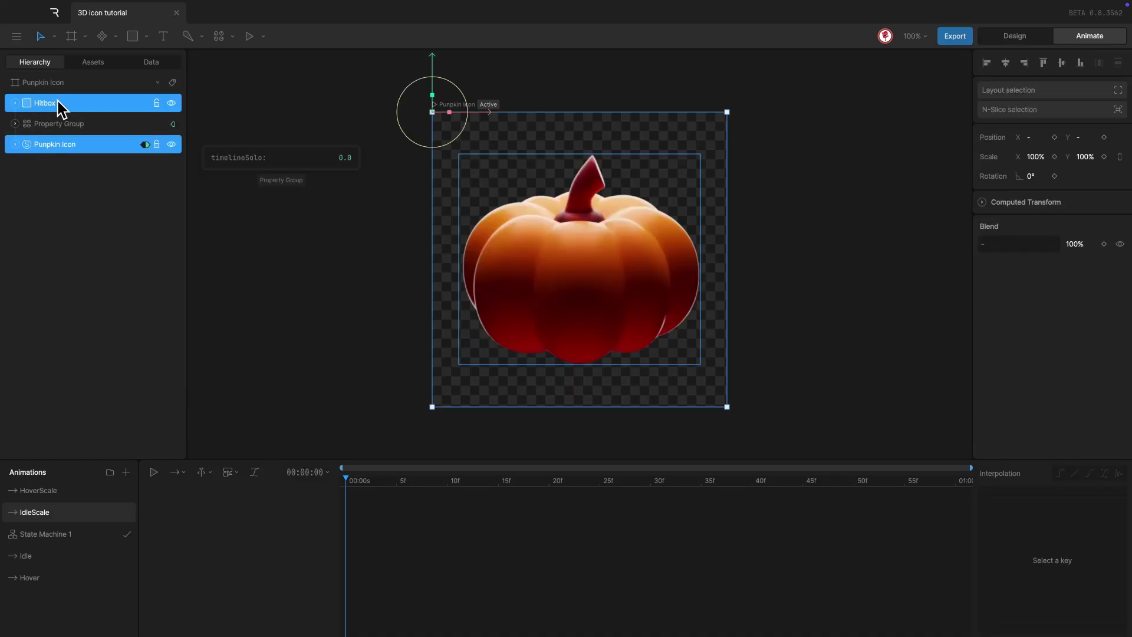
pyautogui.hotkey('ctrl', 'g')
pyautogui.doubleClick(44, 103)
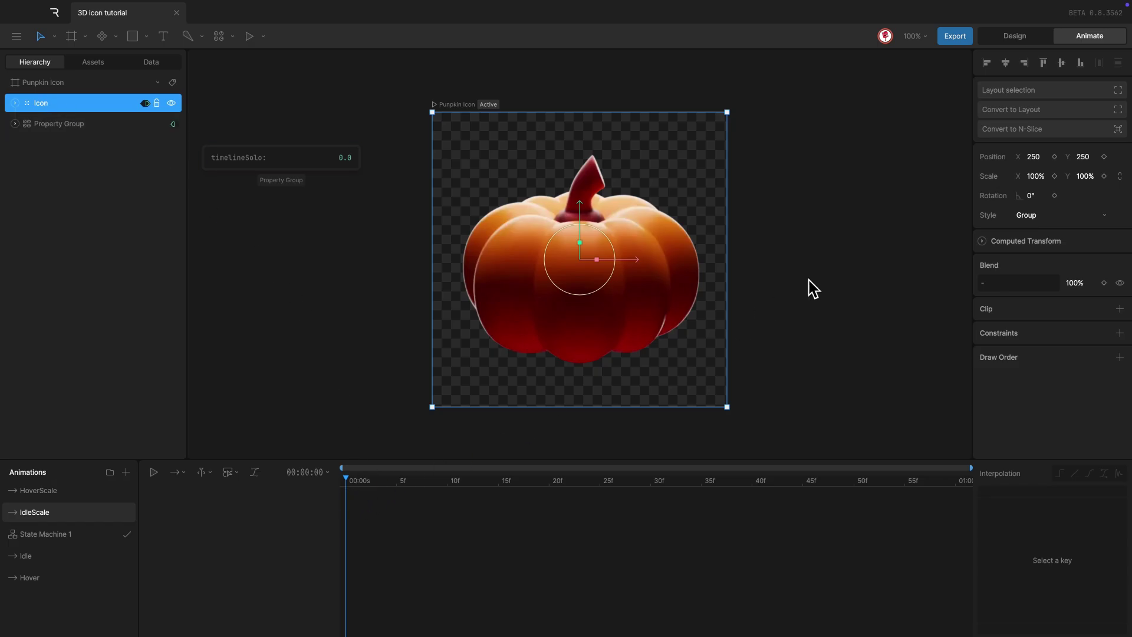
# Key the Icon's locked scale at 70% in IdleScale and 100% in HoverScale
pyautogui.click(1120, 177)
pyautogui.click(1041, 177)
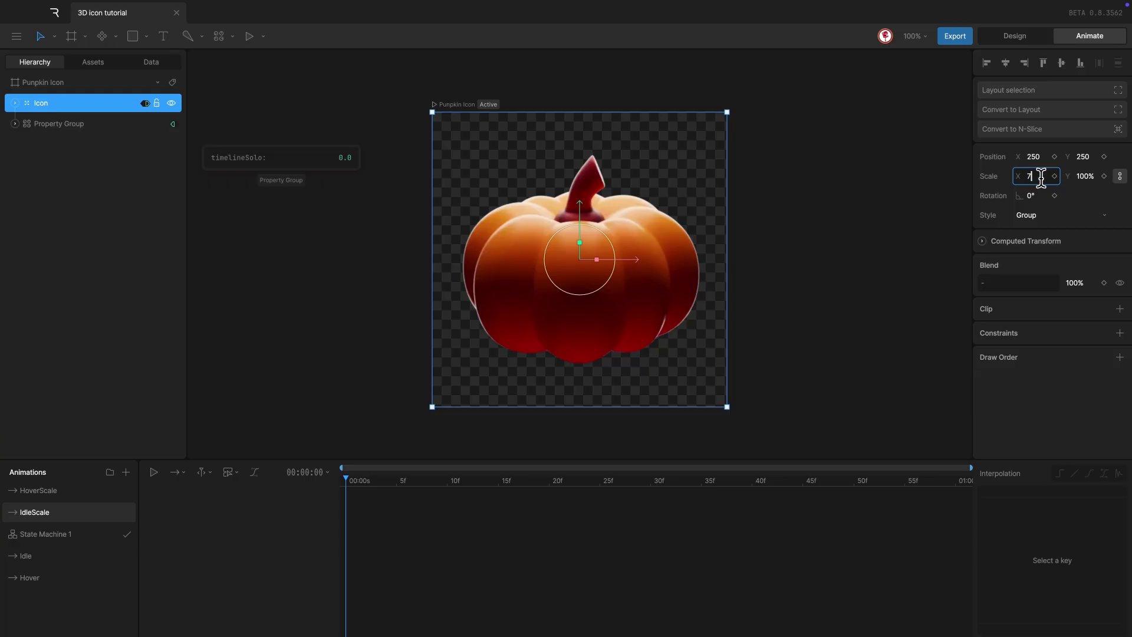
pyautogui.press('Return')
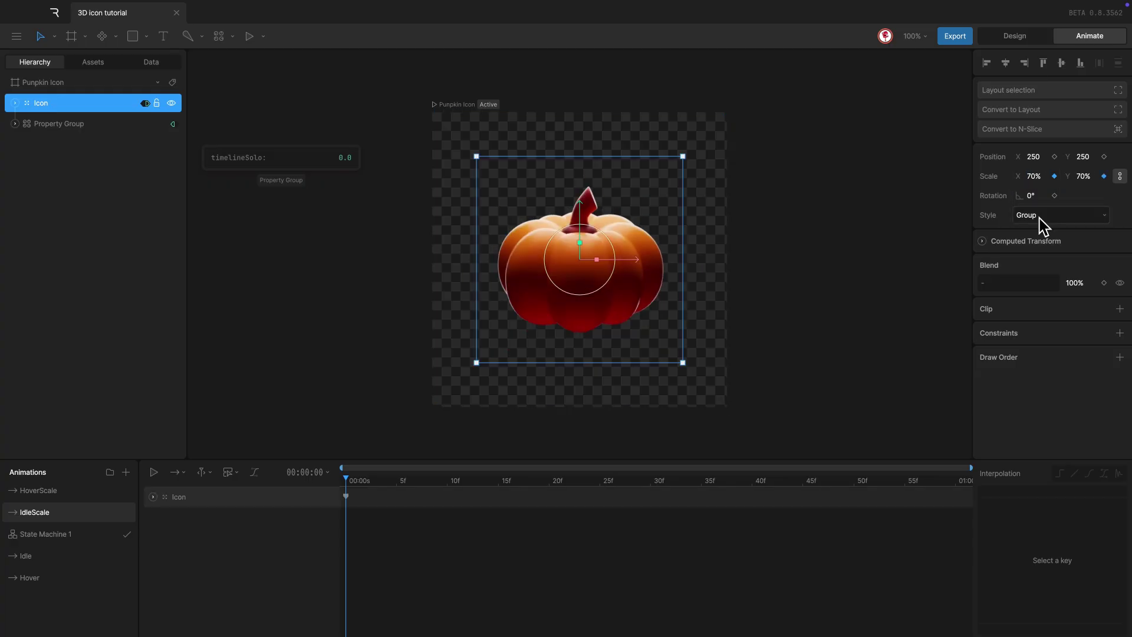
pyautogui.click(64, 496)
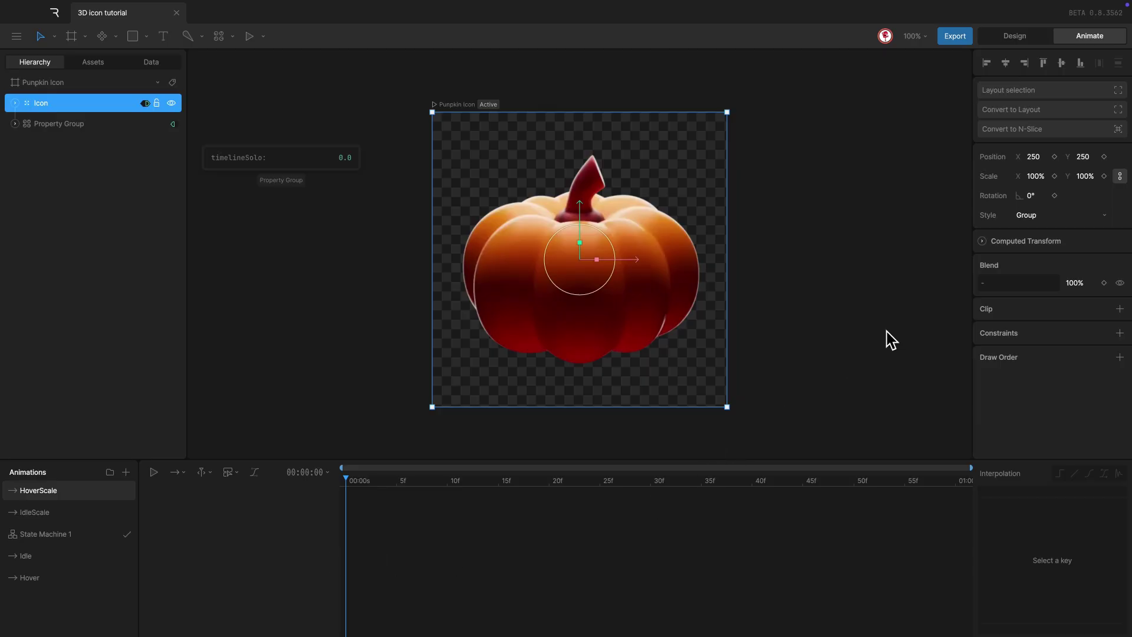
pyautogui.click(1055, 176)
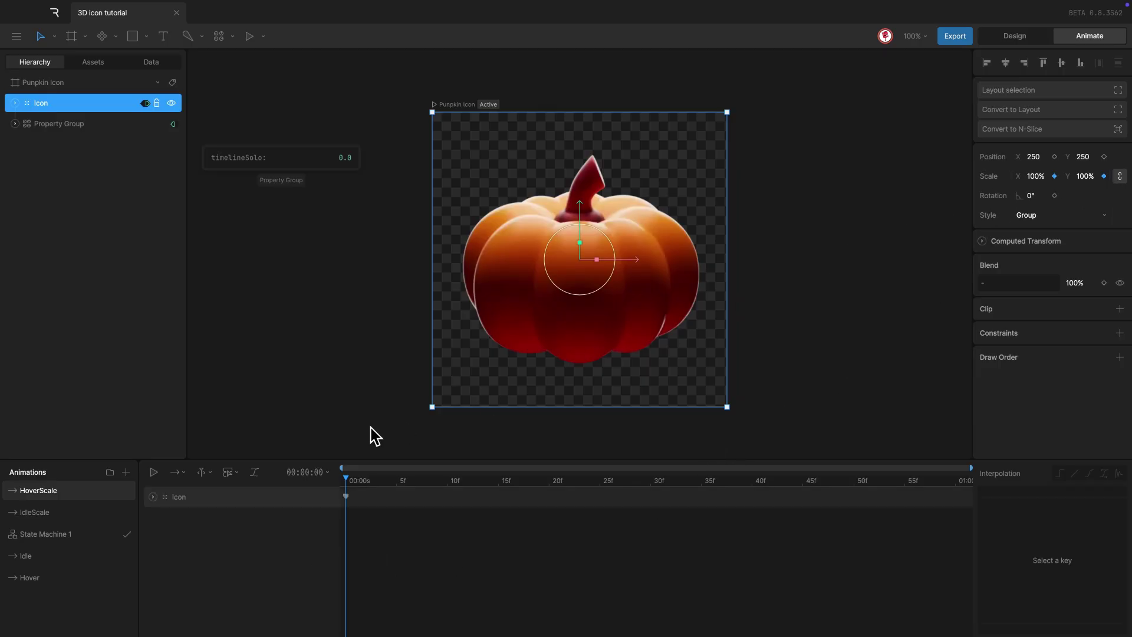
# Add Layer 2 to State Machine 1 with IdleScale and HoverScale states linked by transitions
pyautogui.click(66, 534)
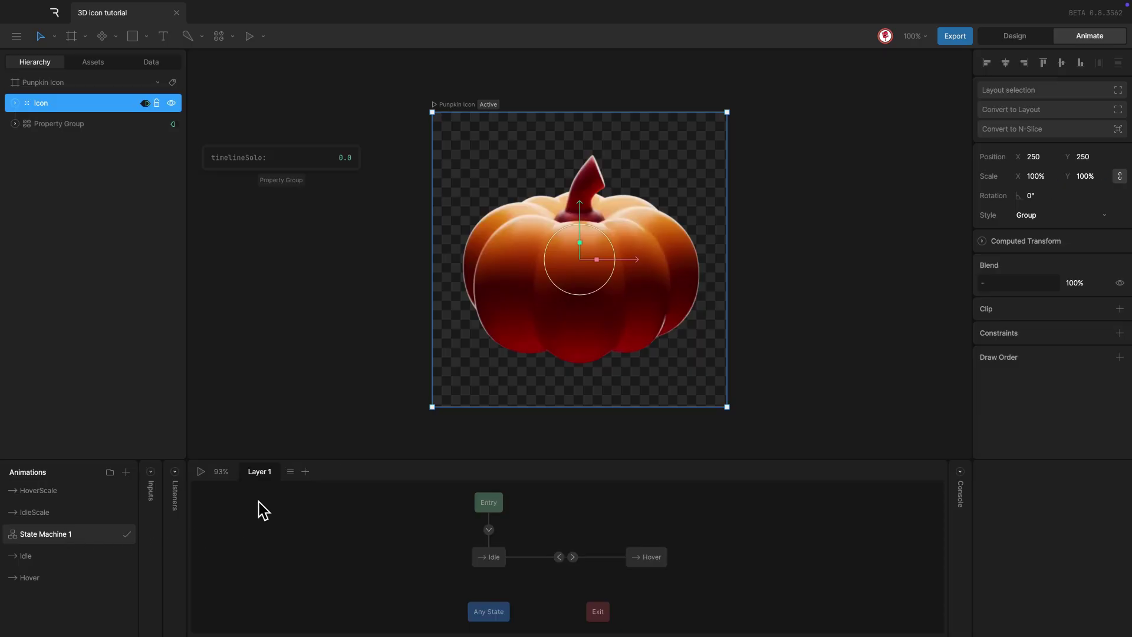
pyautogui.click(306, 473)
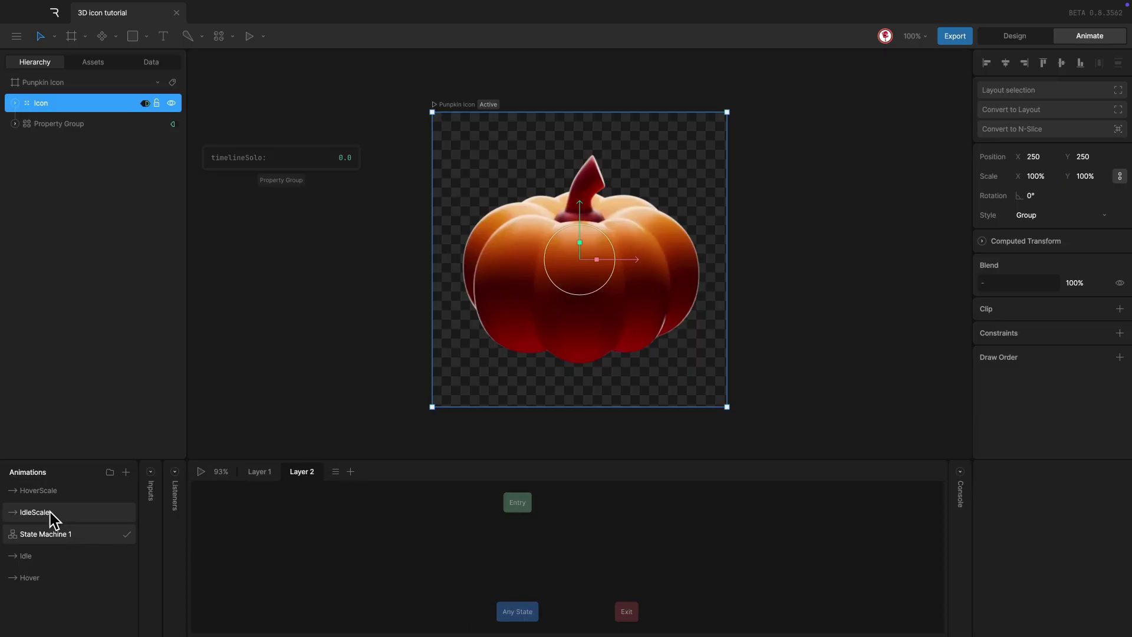
pyautogui.moveTo(51, 512); pyautogui.dragTo(511, 554)
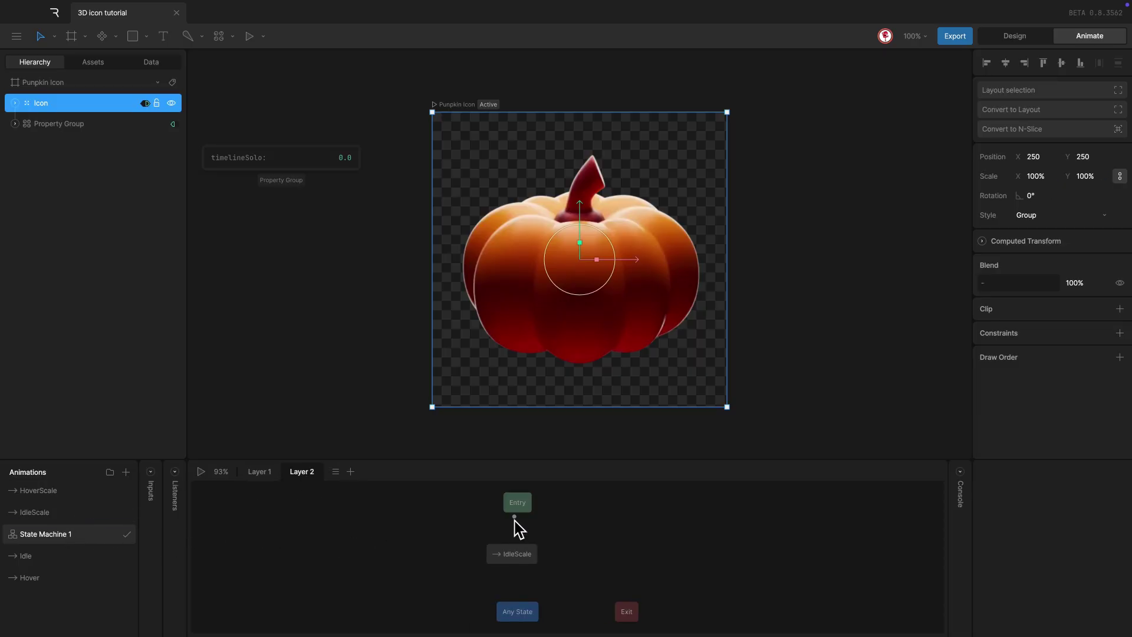
pyautogui.click(518, 552)
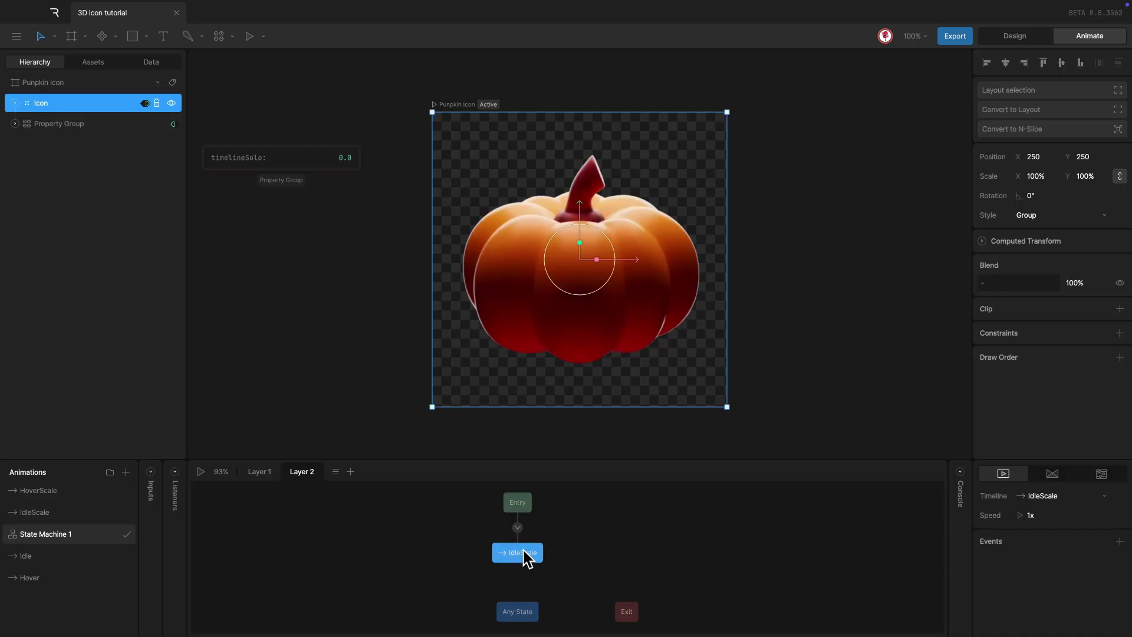
pyautogui.moveTo(50, 493); pyautogui.dragTo(712, 557)
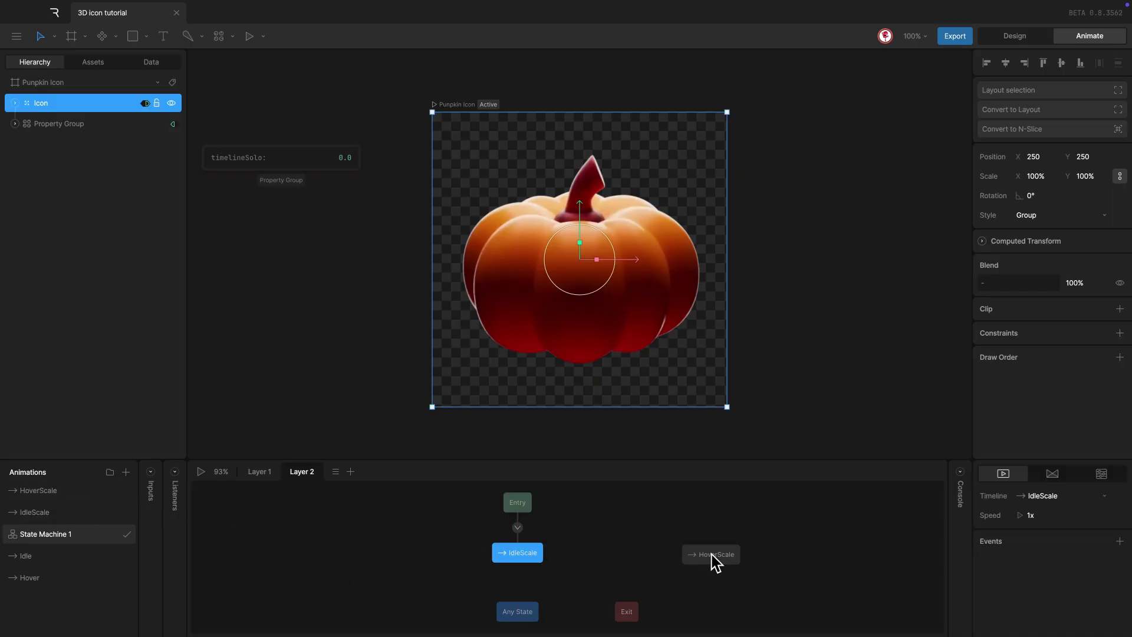
pyautogui.moveTo(550, 559)
pyautogui.mouseDown()
pyautogui.moveTo(682, 558)
pyautogui.moveTo(531, 557)
pyautogui.mouseUp()
# Add an isHover condition to the scale transitions
pyautogui.click(608, 556)
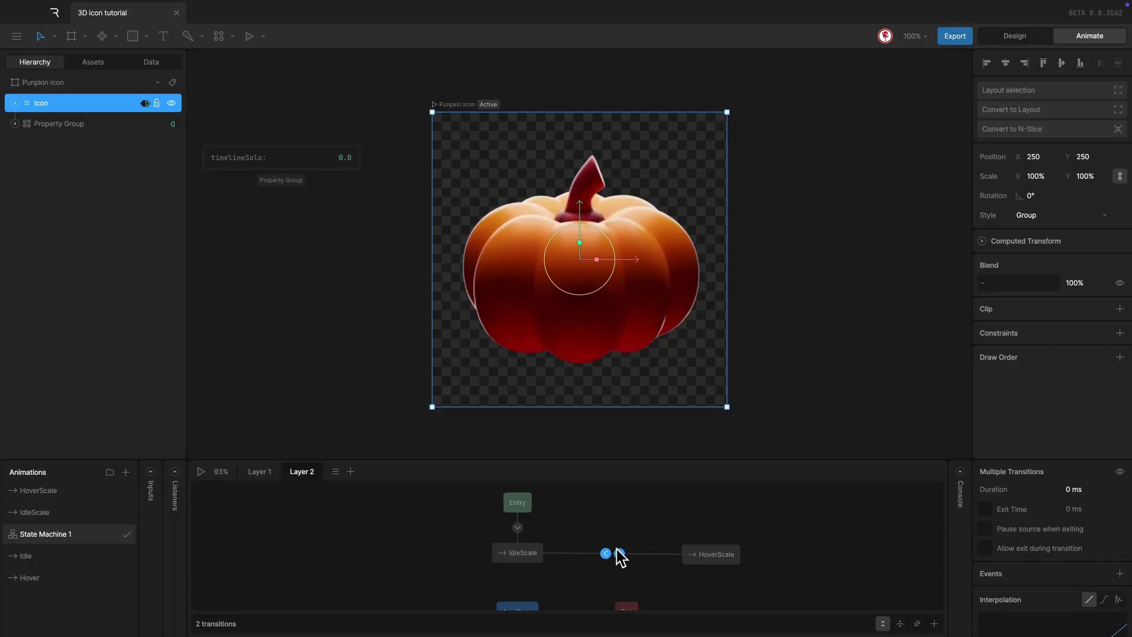
pyautogui.click(934, 624)
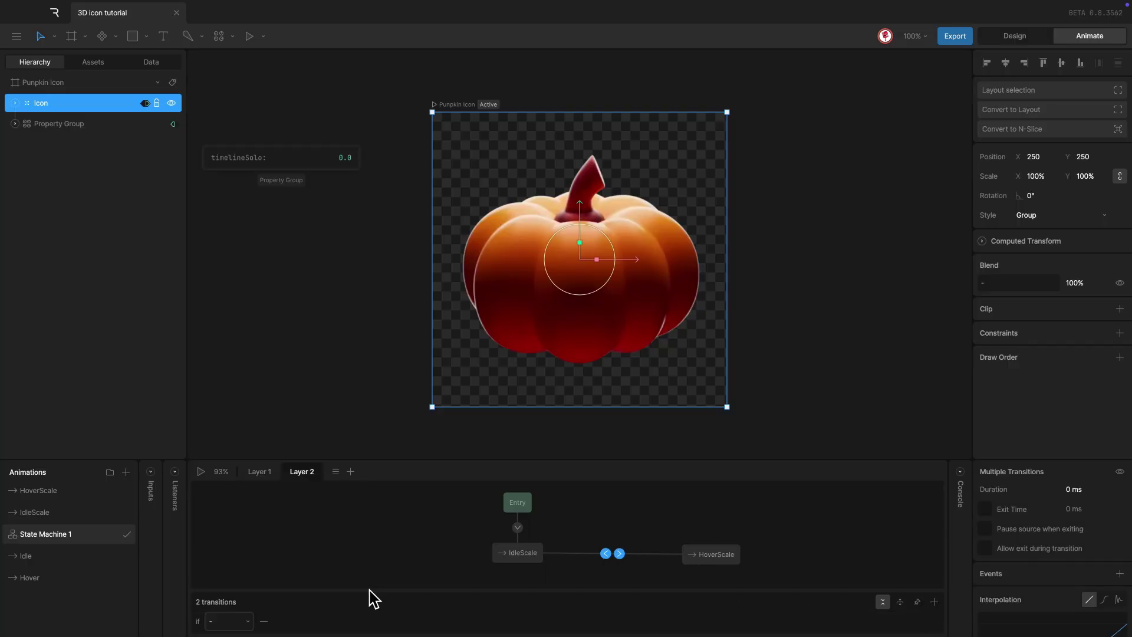
pyautogui.click(230, 626)
pyautogui.click(227, 514)
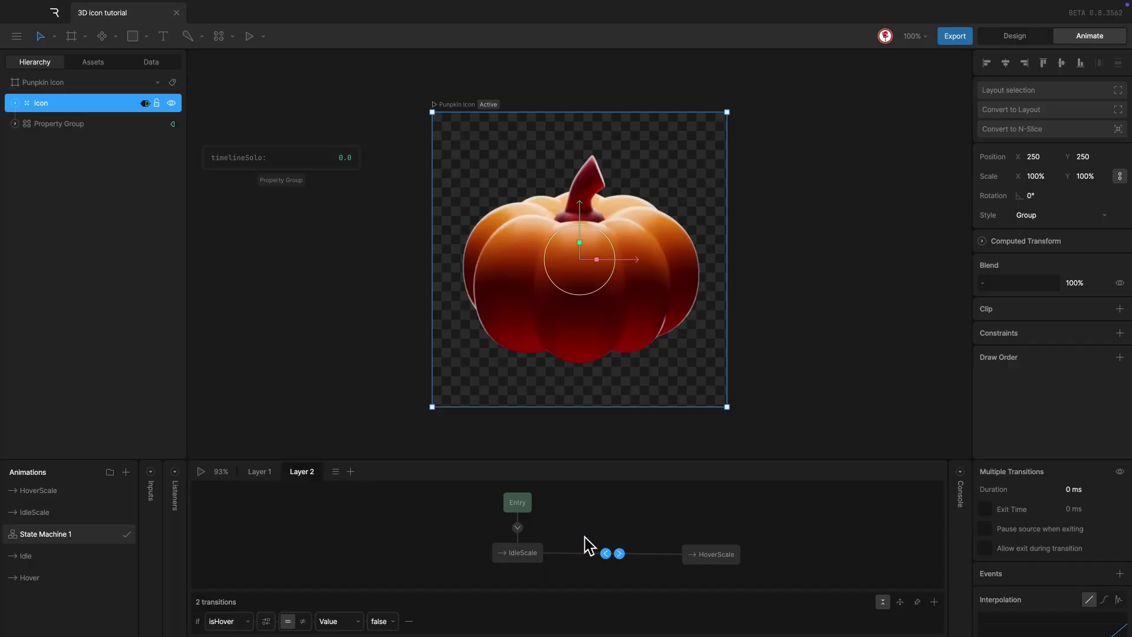
pyautogui.click(619, 553)
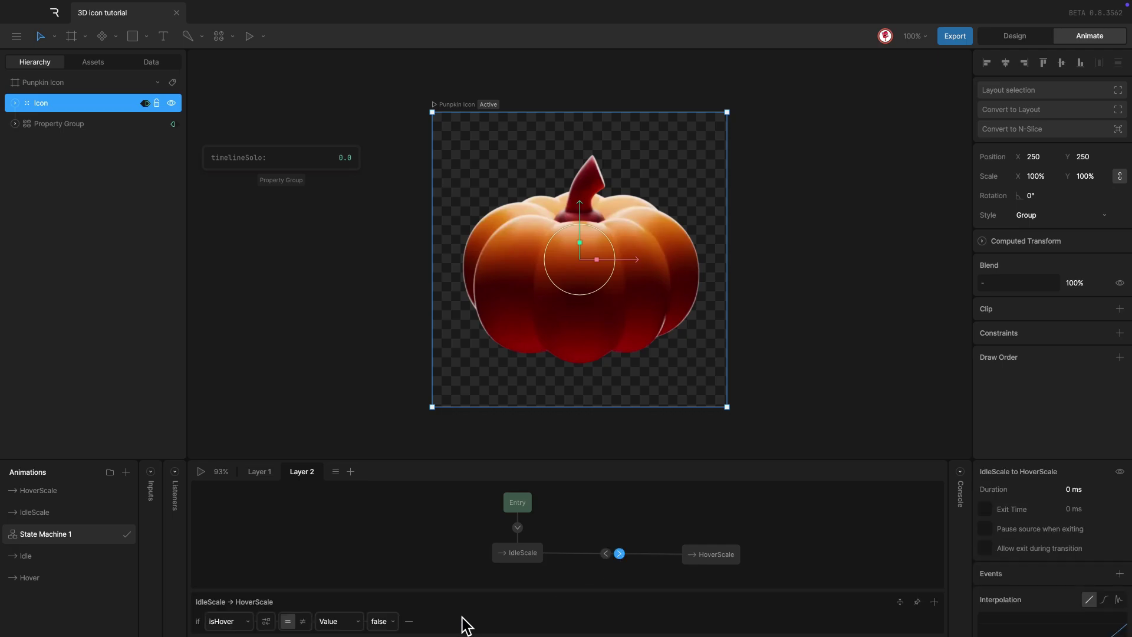
pyautogui.click(378, 622)
# Require isHover true for IdleScale to HoverScale and give both scale transitions 500 ms duration
pyautogui.click(376, 607)
pyautogui.click(640, 529)
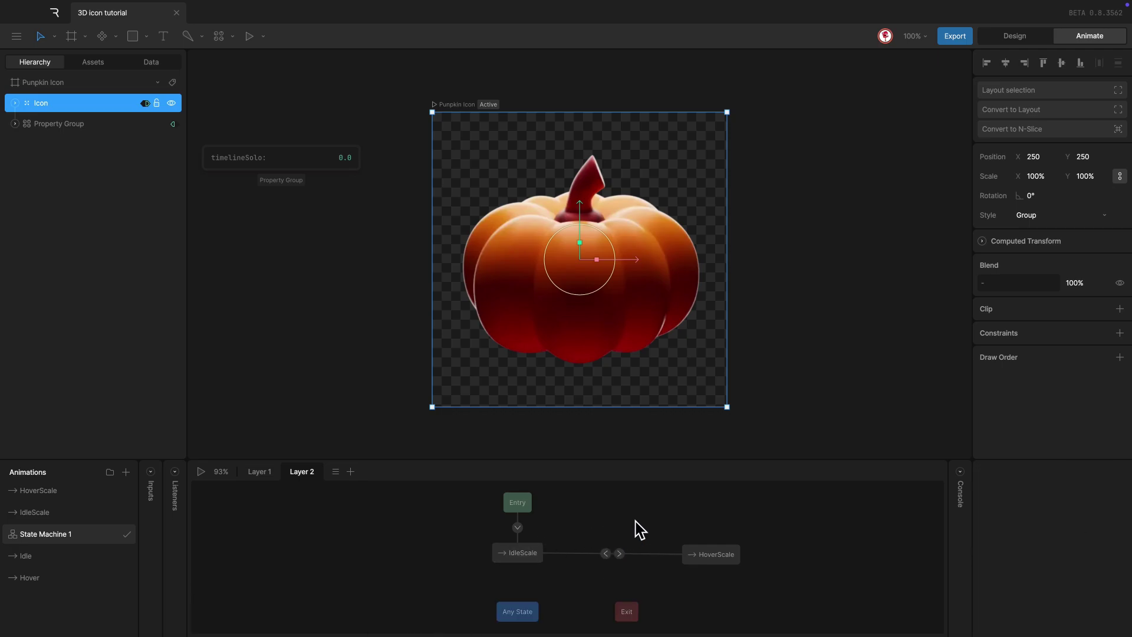
pyautogui.moveTo(602, 558); pyautogui.dragTo(601, 555)
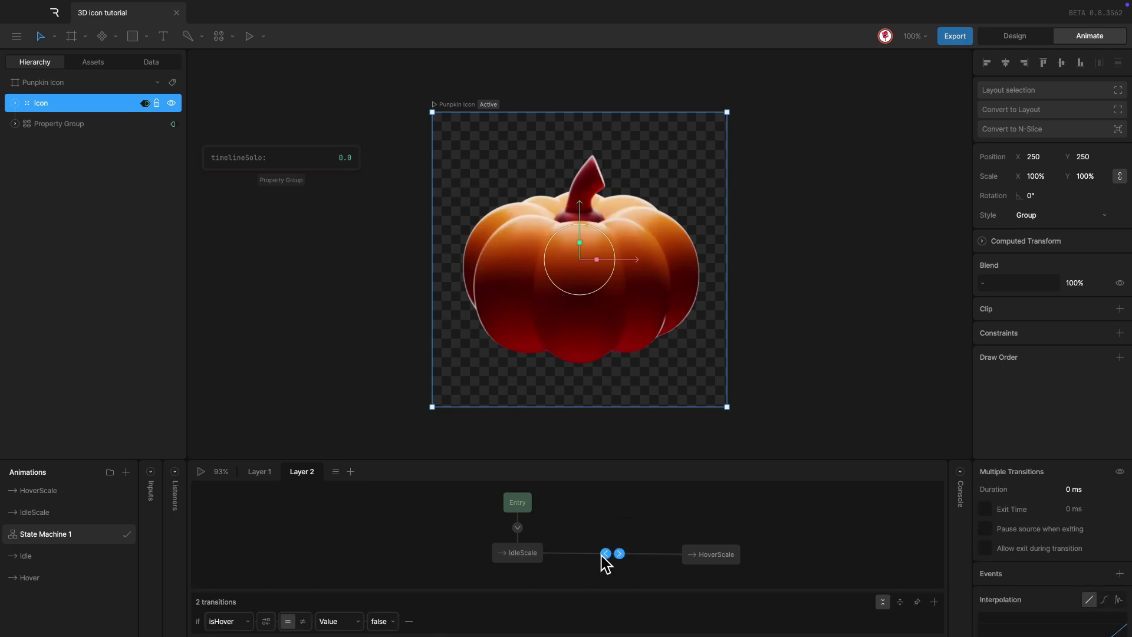
pyautogui.click(1066, 490)
pyautogui.write('500')
pyautogui.press('Return')
# Switch both scale transitions to cubic easing and start the hover preview
pyautogui.scroll(-3, 1064, 536)
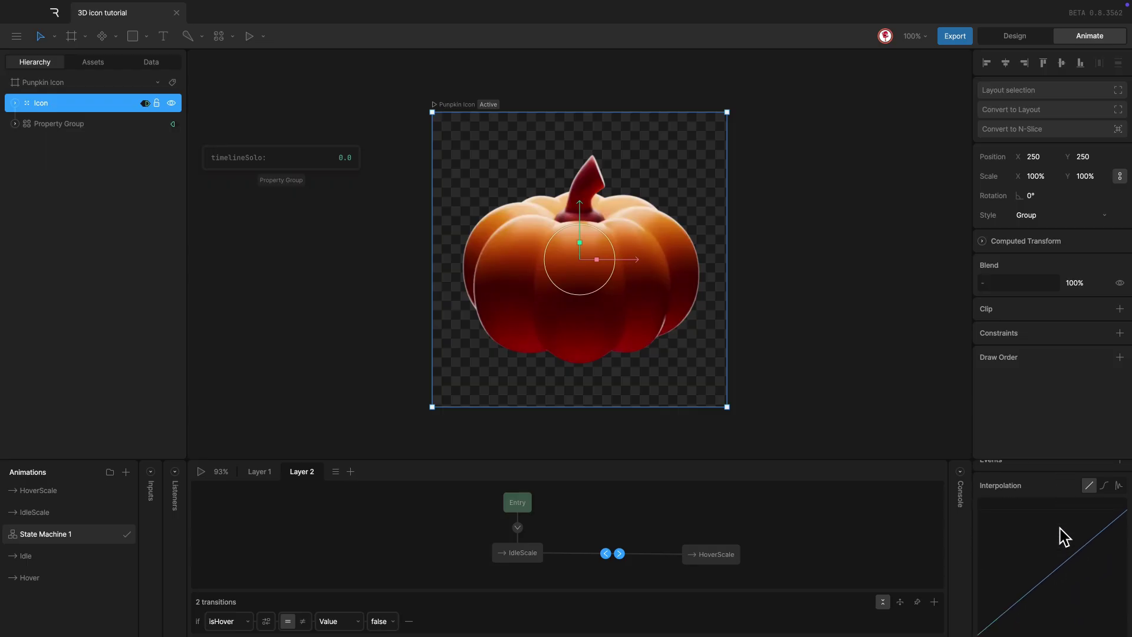
pyautogui.click(1102, 487)
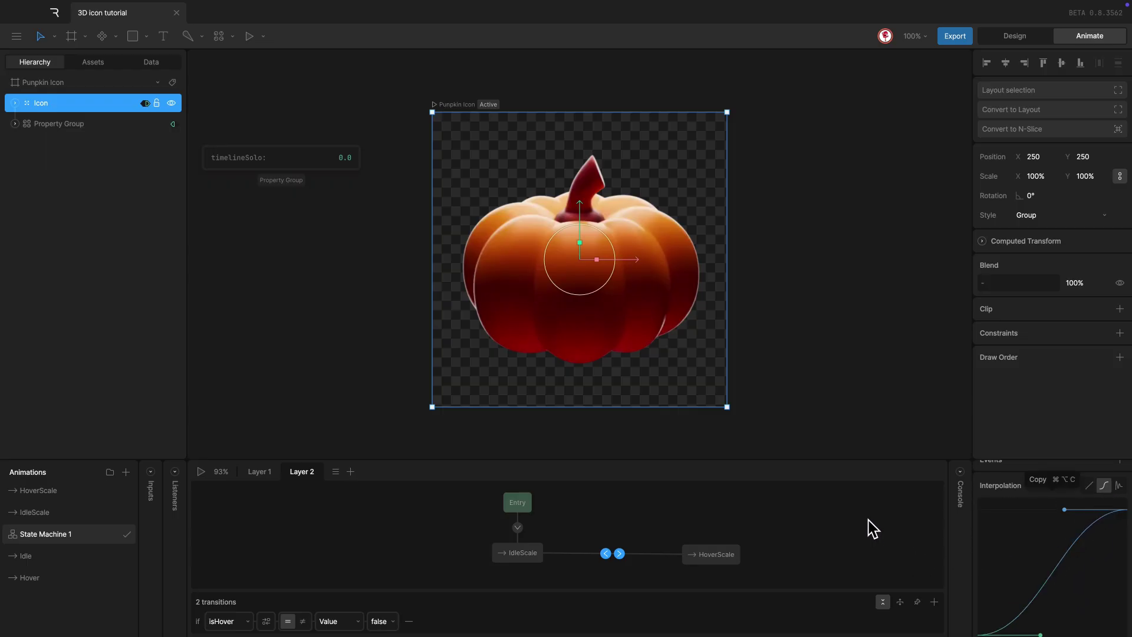
pyautogui.press('space')
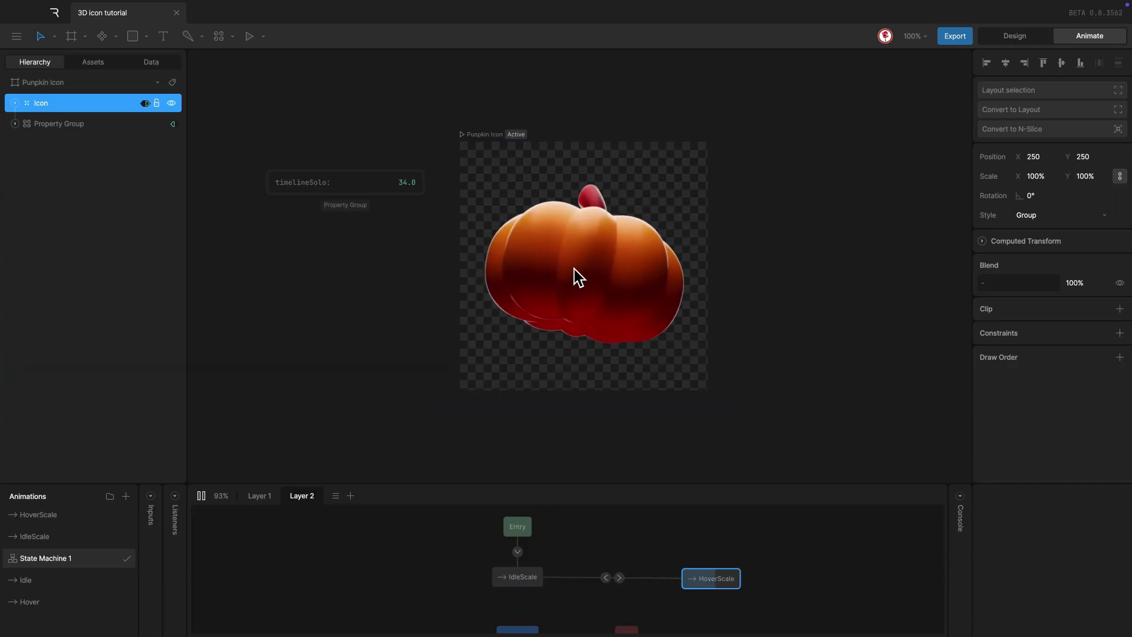